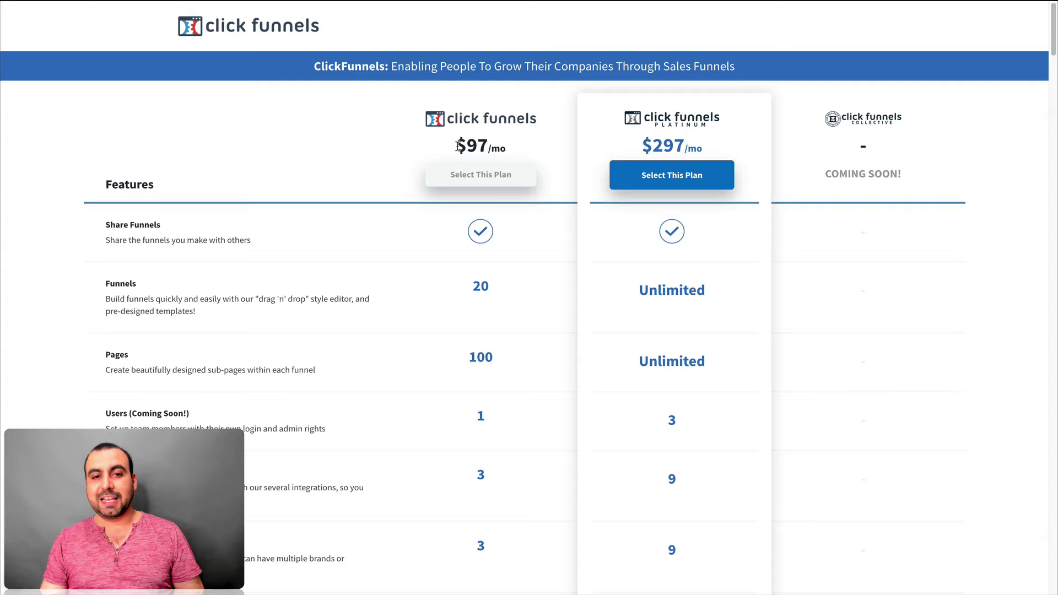
# Highlight the $97/mo price on the ClickFunnels pricing comparison, then clear the highlight.
pyautogui.moveTo(455, 146); pyautogui.dragTo(507, 146)
pyautogui.click(518, 153)
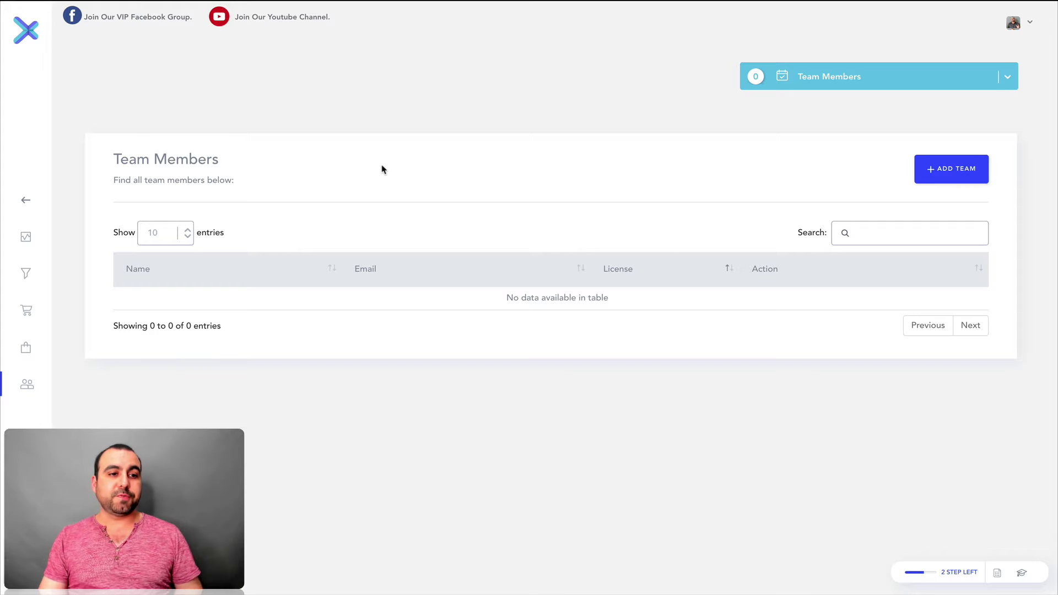
# Open the dashboard with 2 funnels, 9 pages and $0 revenue, briefly highlighting Total Funnels.
pyautogui.click(30, 239)
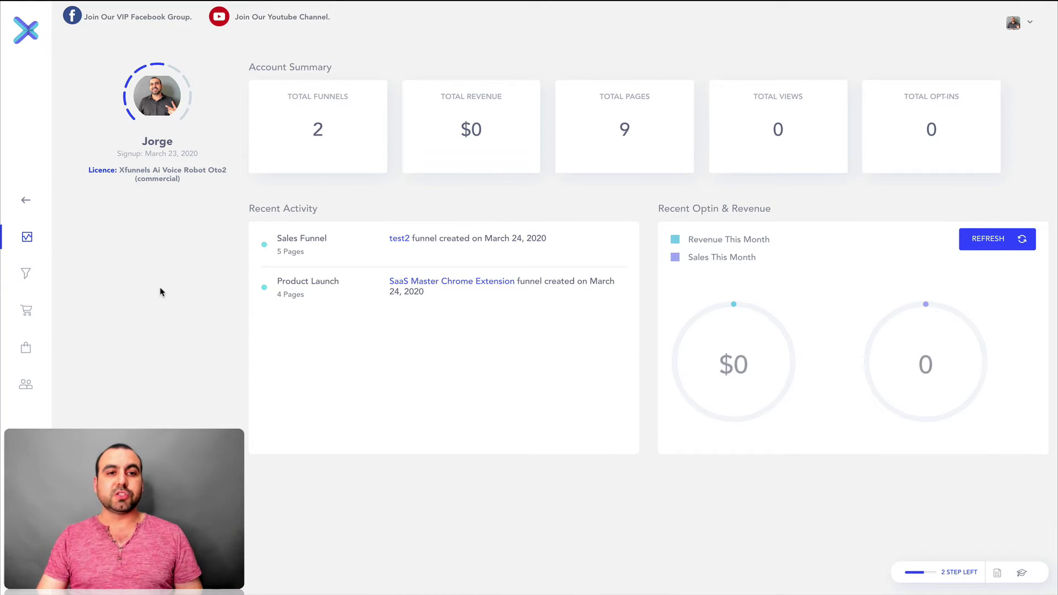
pyautogui.moveTo(290, 95); pyautogui.dragTo(361, 99)
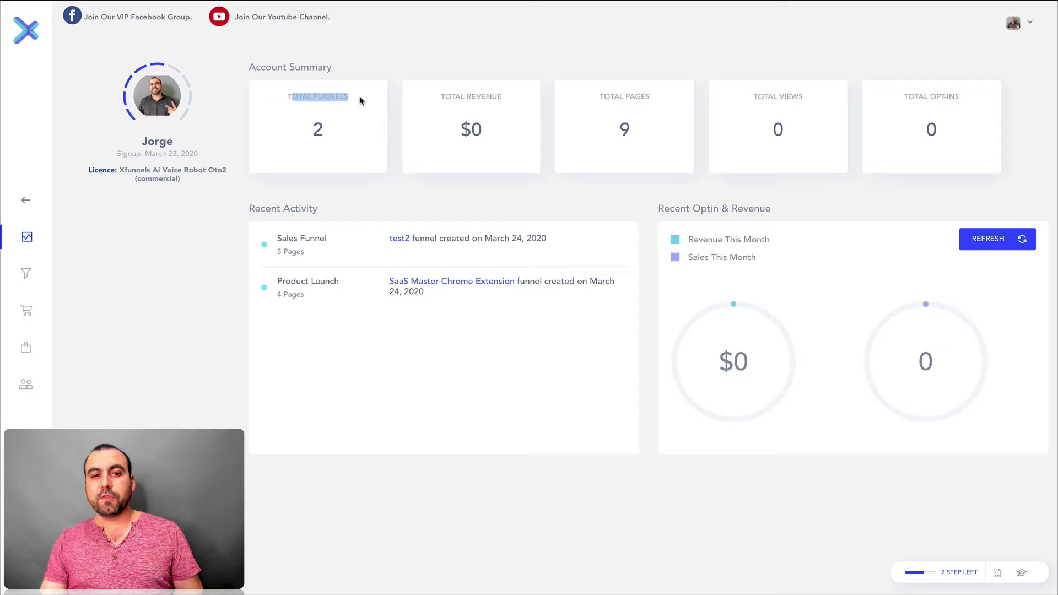
pyautogui.click(364, 100)
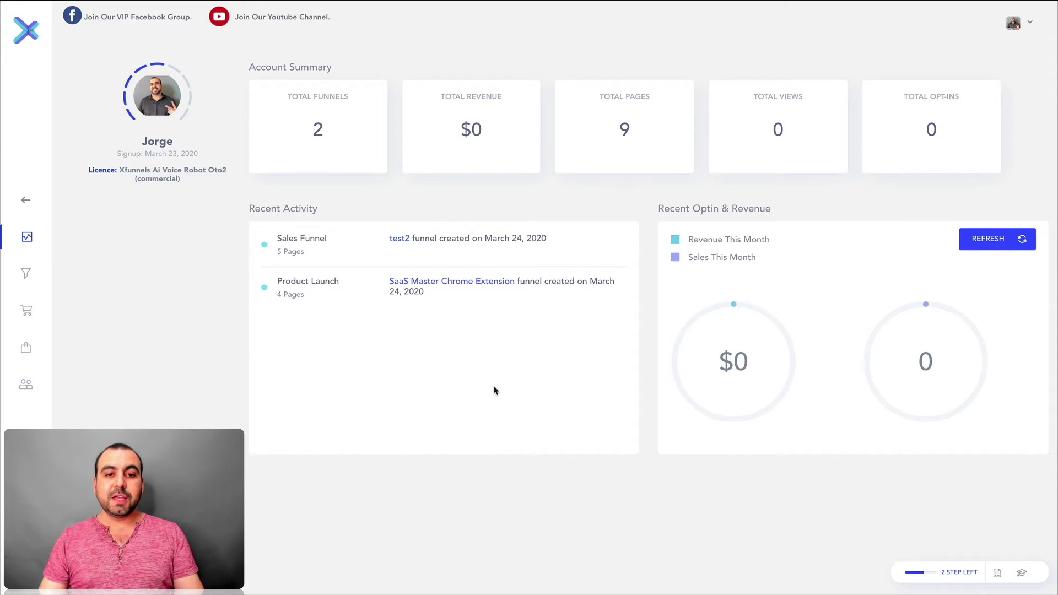
# From My Funnels/Pages, start a new funnel of type Sales Funnel.
pyautogui.click(26, 272)
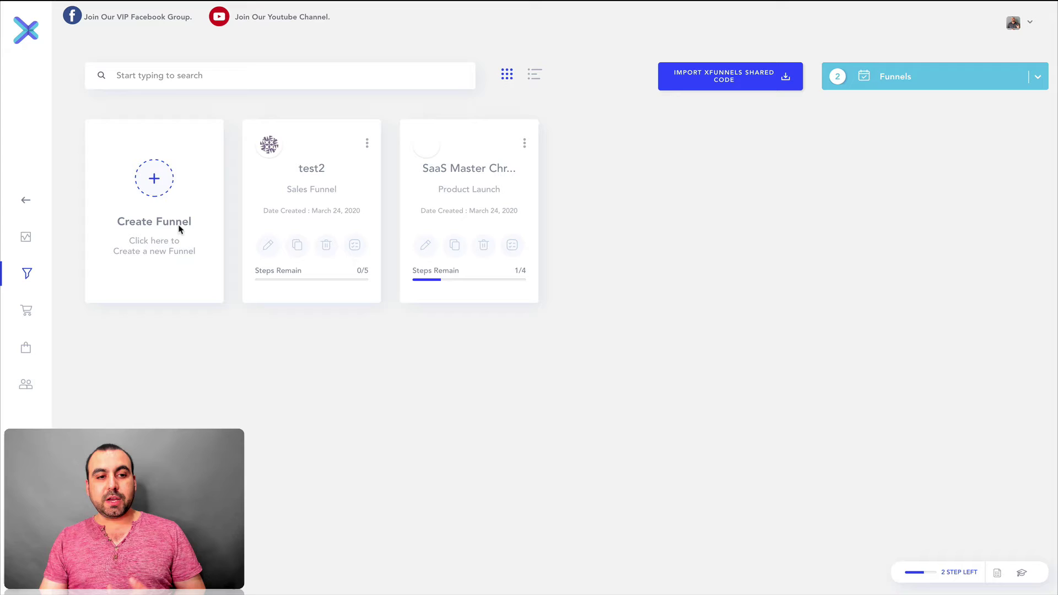
pyautogui.click(154, 176)
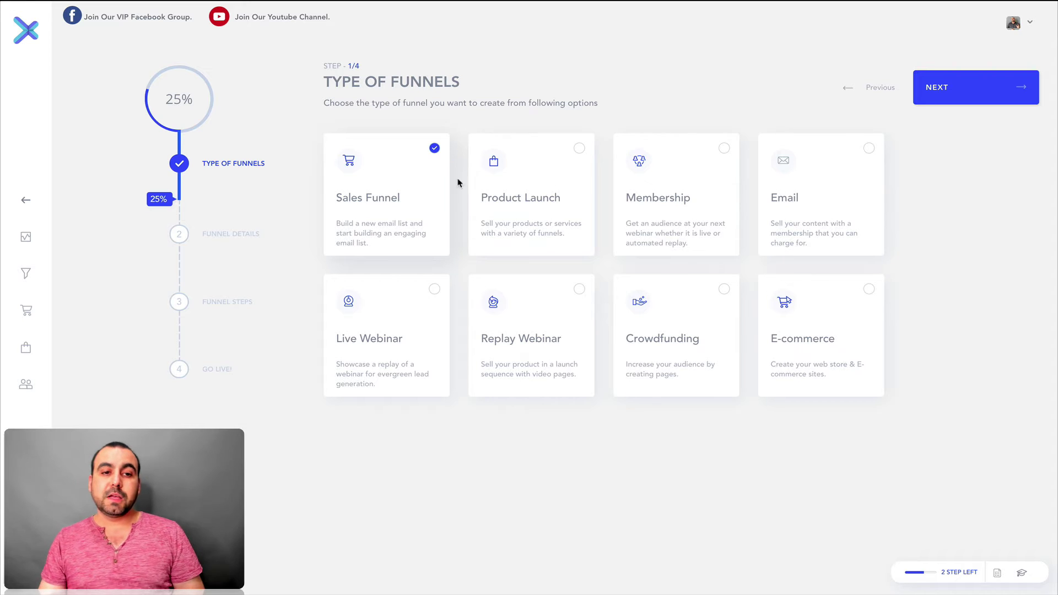
# Move to the funnel details and enter the funnel name testing1.
pyautogui.click(991, 99)
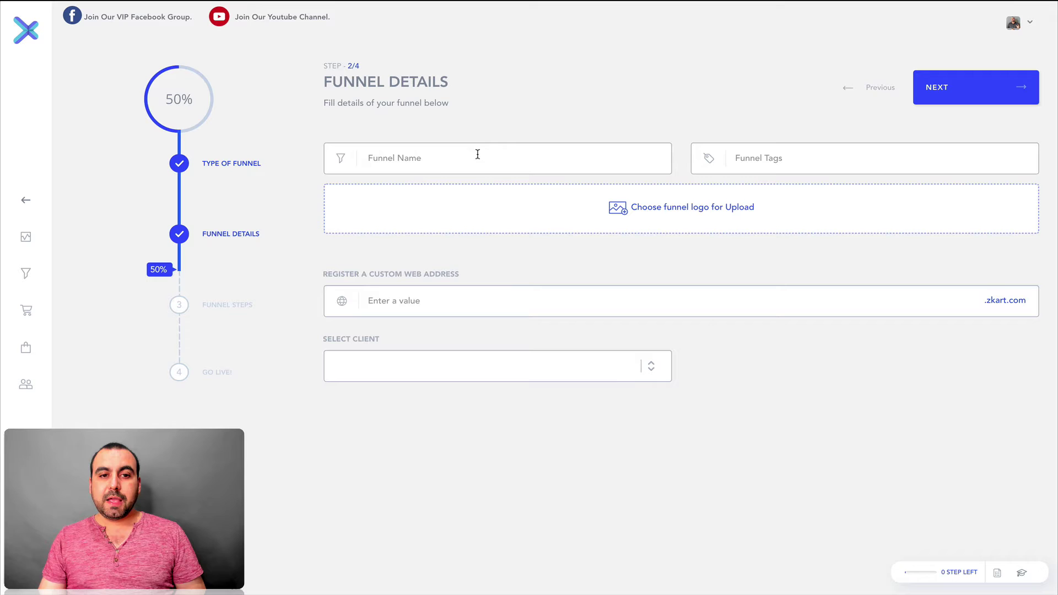
pyautogui.click(477, 157)
pyautogui.write('testing1')
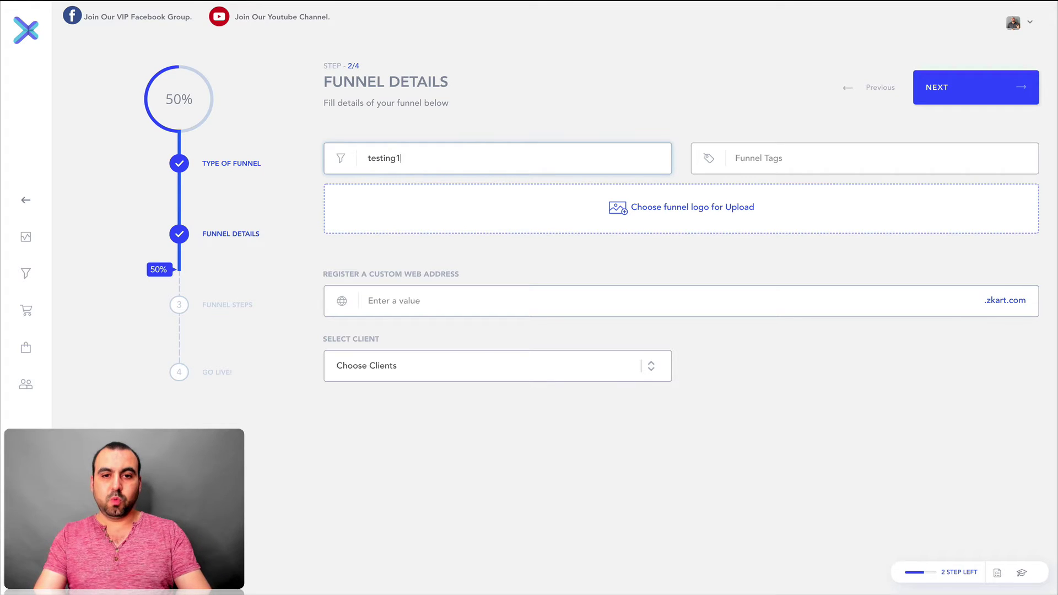
pyautogui.click(758, 158)
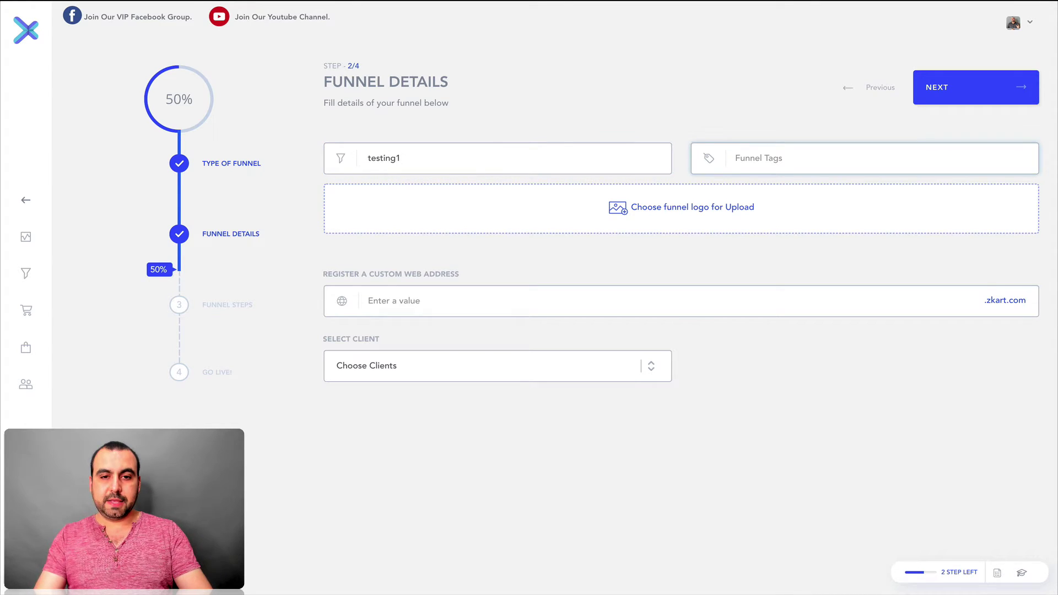
# Replace the rejected web address with asfdghjkgh.zkart.com and submit the details.
pyautogui.click(410, 305)
pyautogui.write('asd')
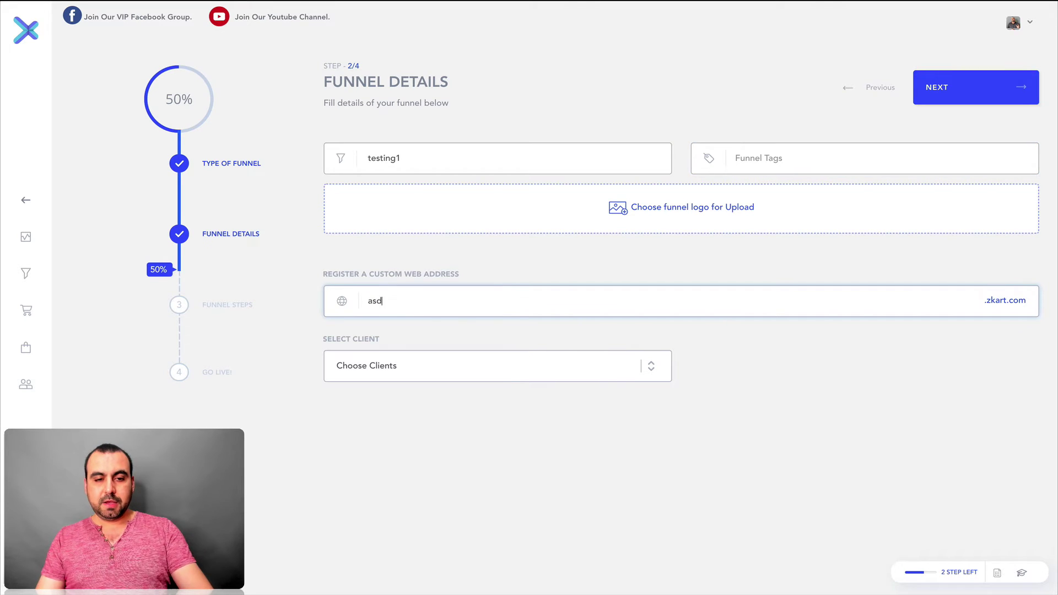
pyautogui.write('fdgfhjklñ')
pyautogui.click(739, 378)
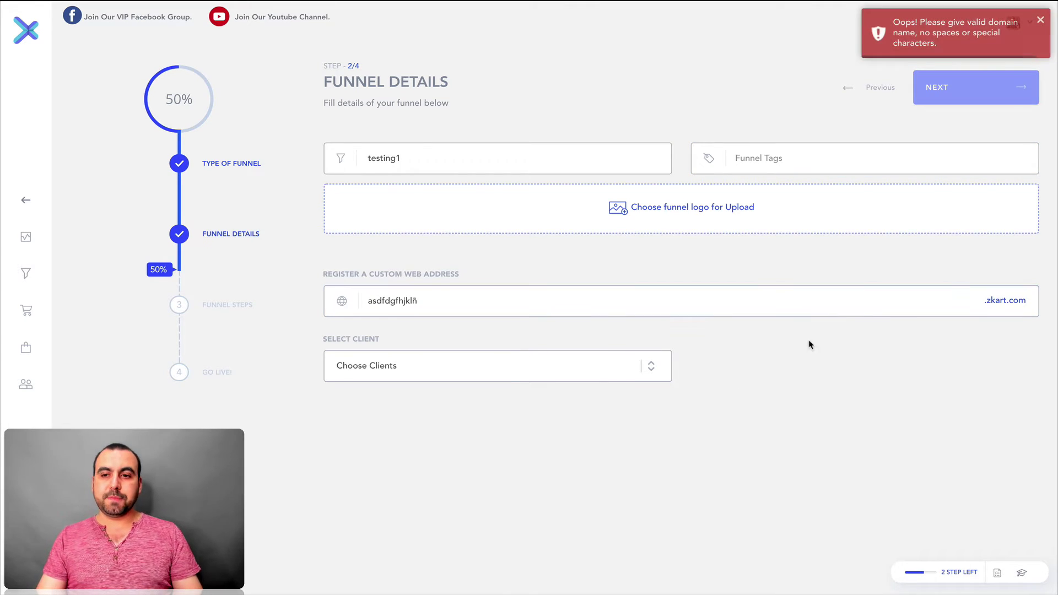
pyautogui.write('3w546et')
pyautogui.click(749, 367)
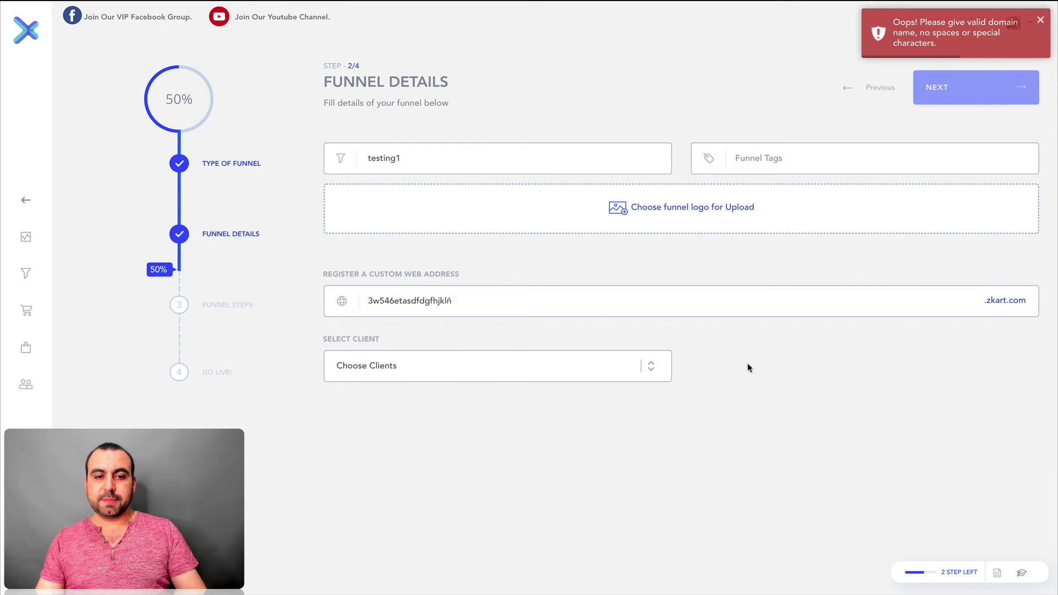
pyautogui.click(529, 299)
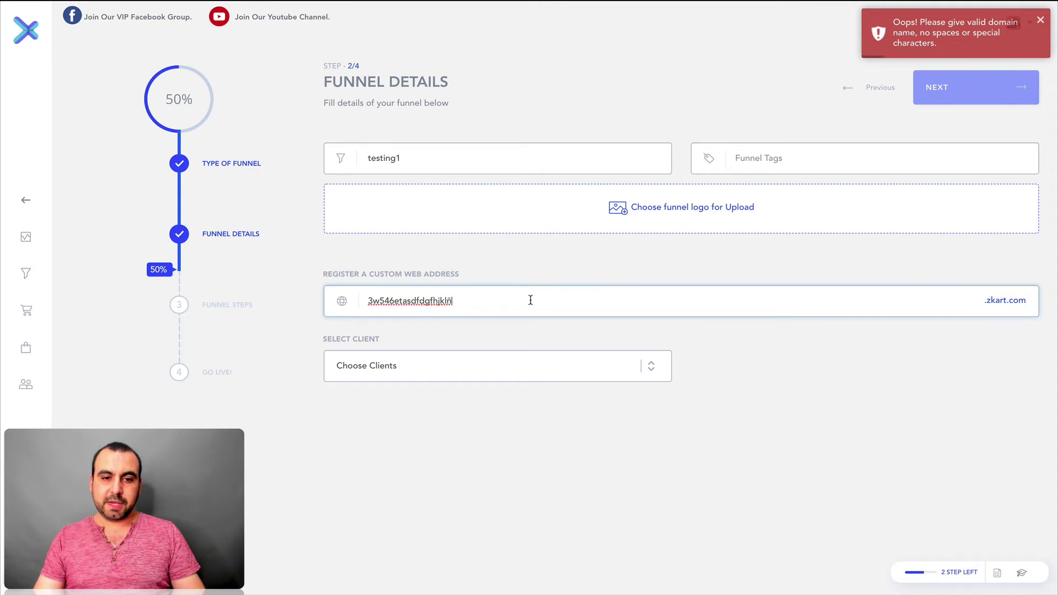
pyautogui.hotkey('ctrl', 'a')
pyautogui.write('asfdghjkgh')
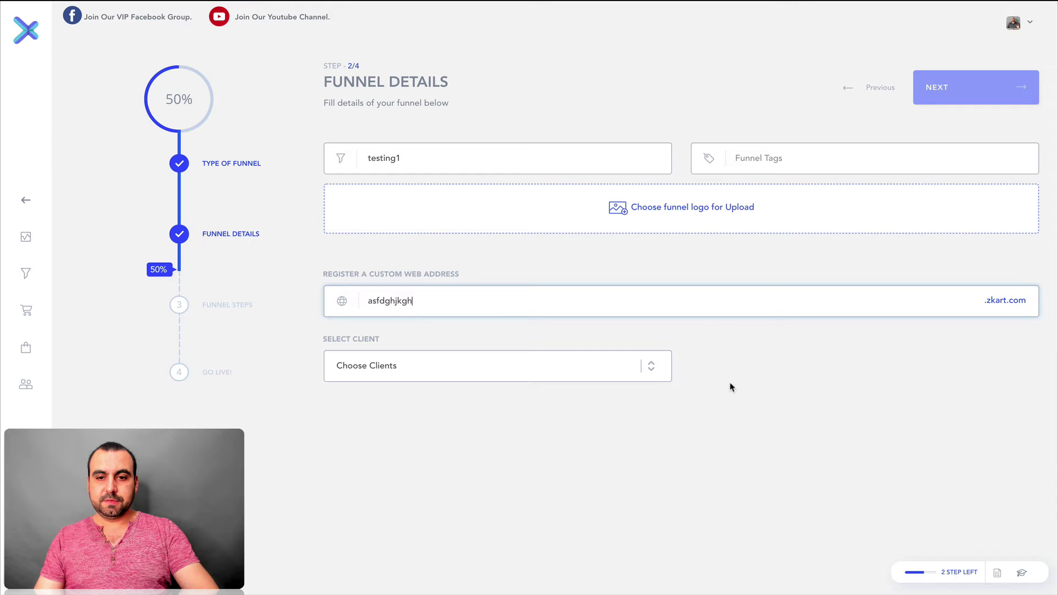
pyautogui.click(766, 396)
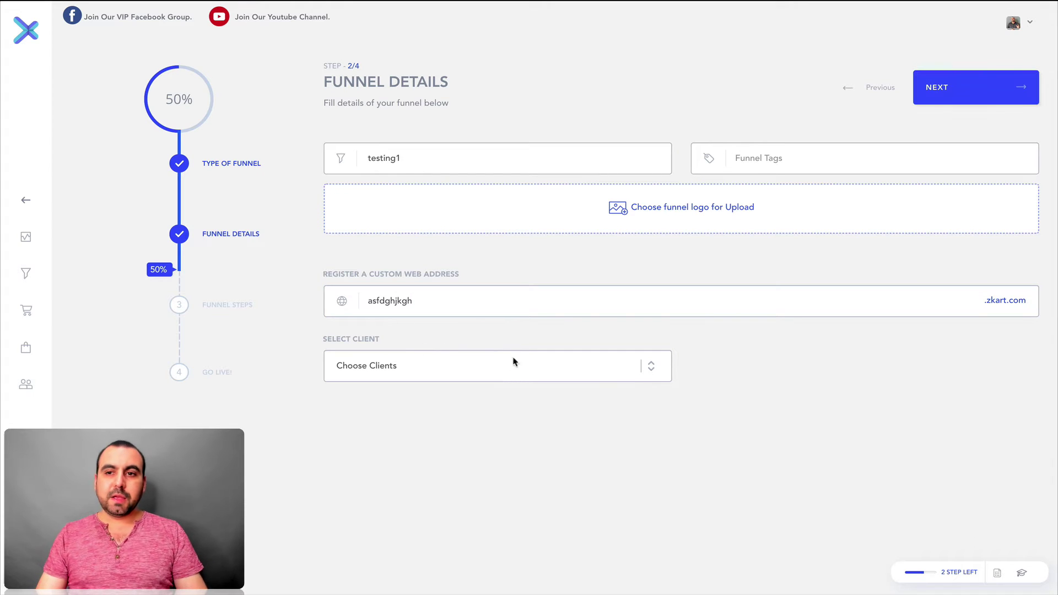
pyautogui.click(947, 99)
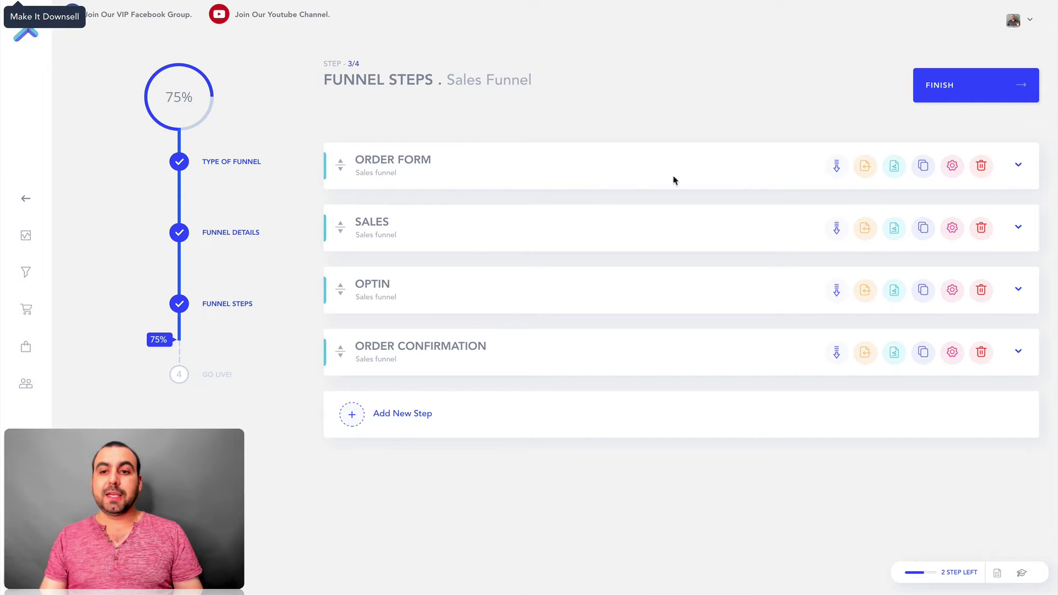
# Expand the Order Form step to show its template and split-test options.
pyautogui.click(1019, 166)
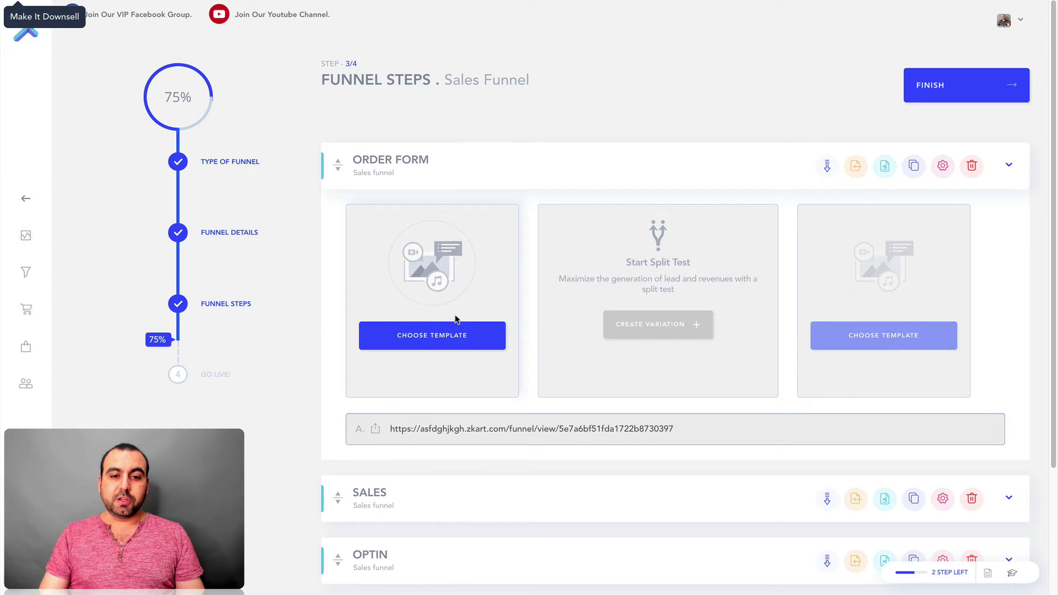
# Apply the Find Your Dream Home real-estate template to the Order Form step.
pyautogui.click(461, 333)
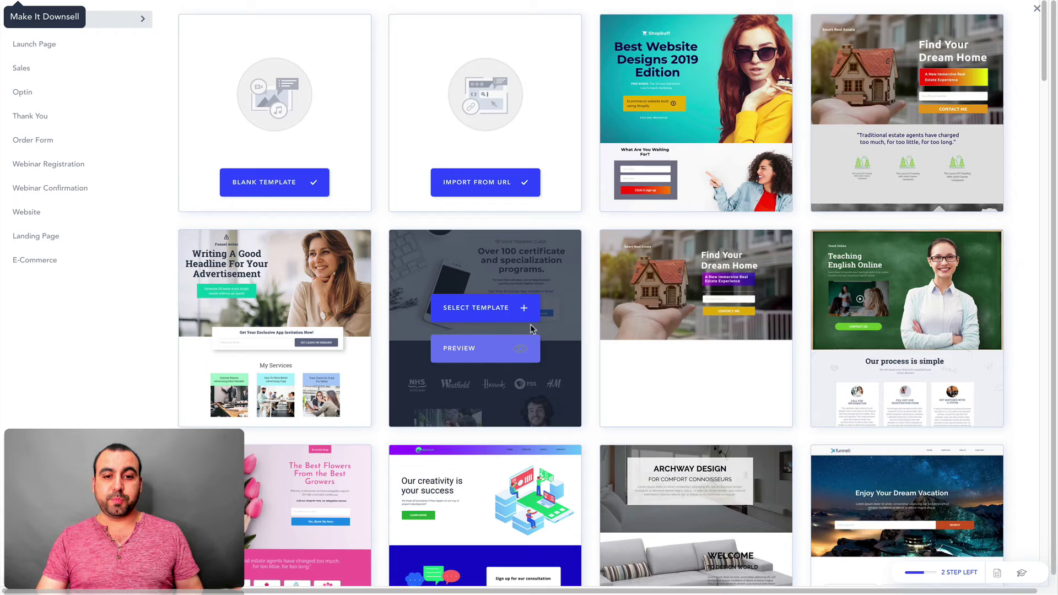
pyautogui.scroll(-6, 685, 227)
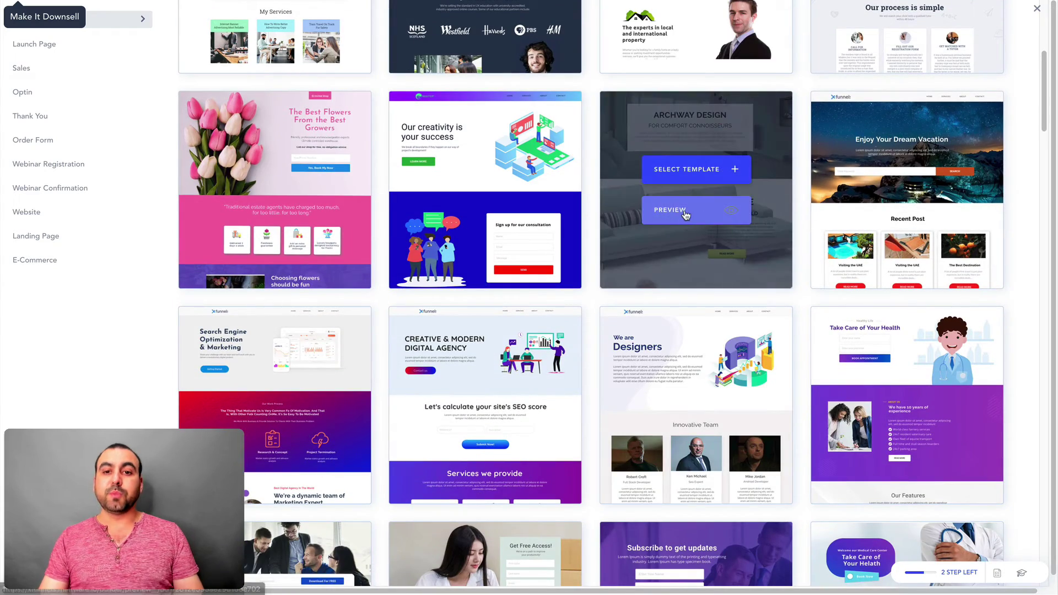
pyautogui.scroll(6, 695, 286)
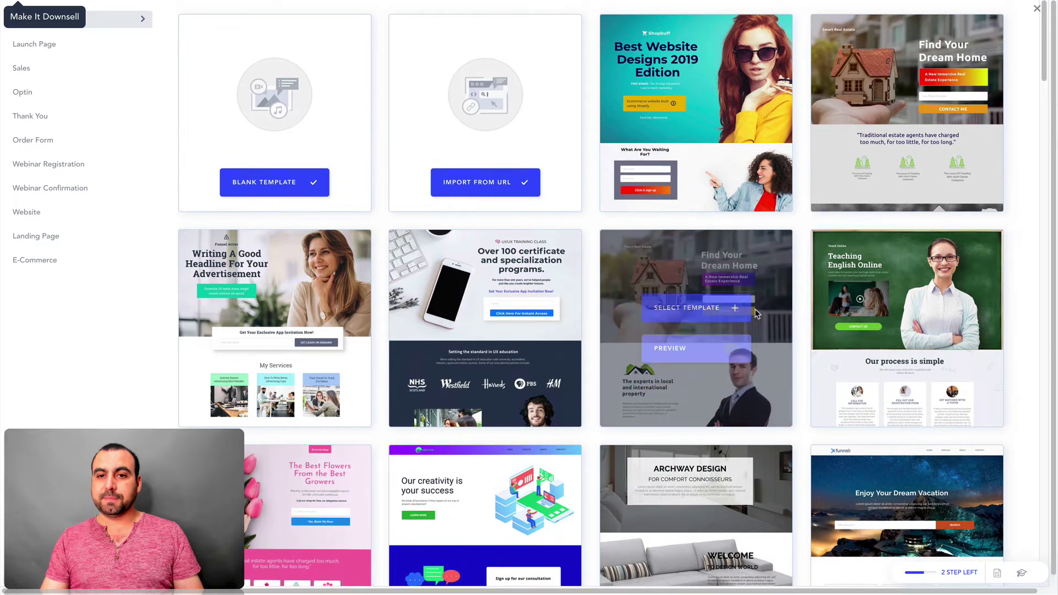
pyautogui.click(905, 98)
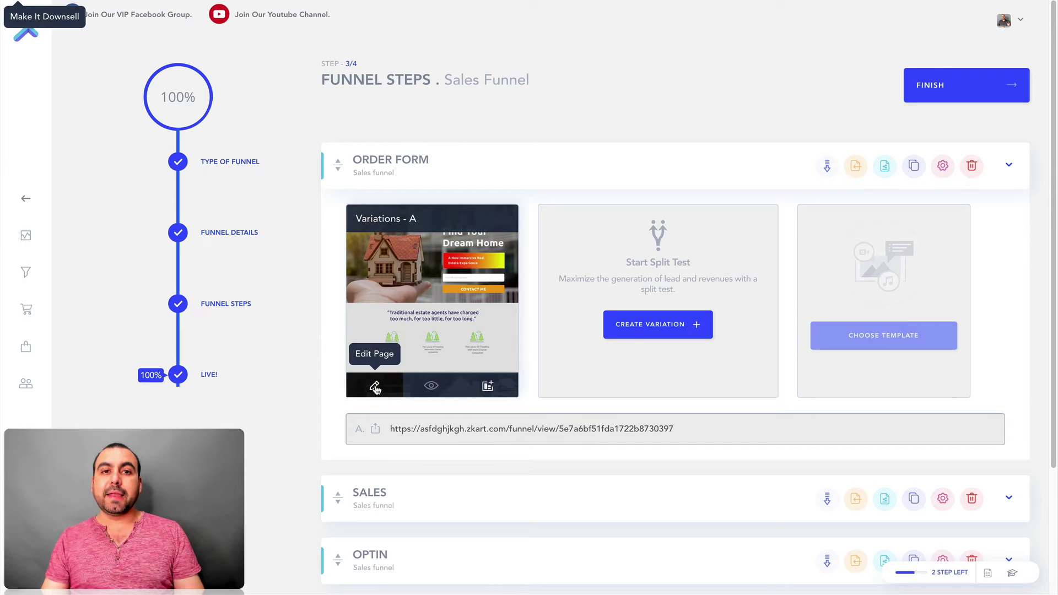
# Add split-test variation B using the UX training template.
pyautogui.click(652, 327)
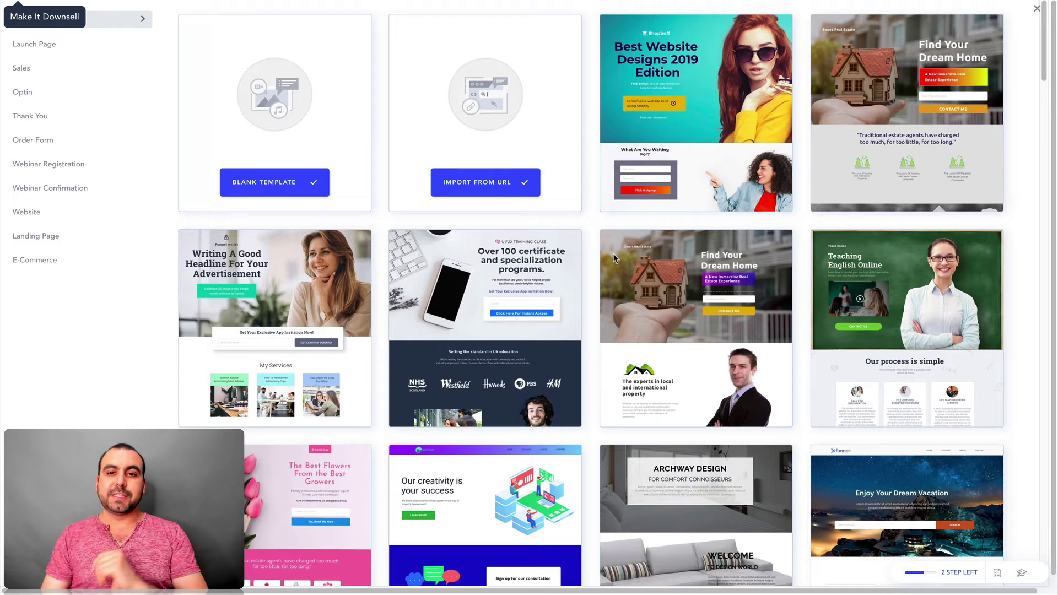
pyautogui.moveTo(477, 309)
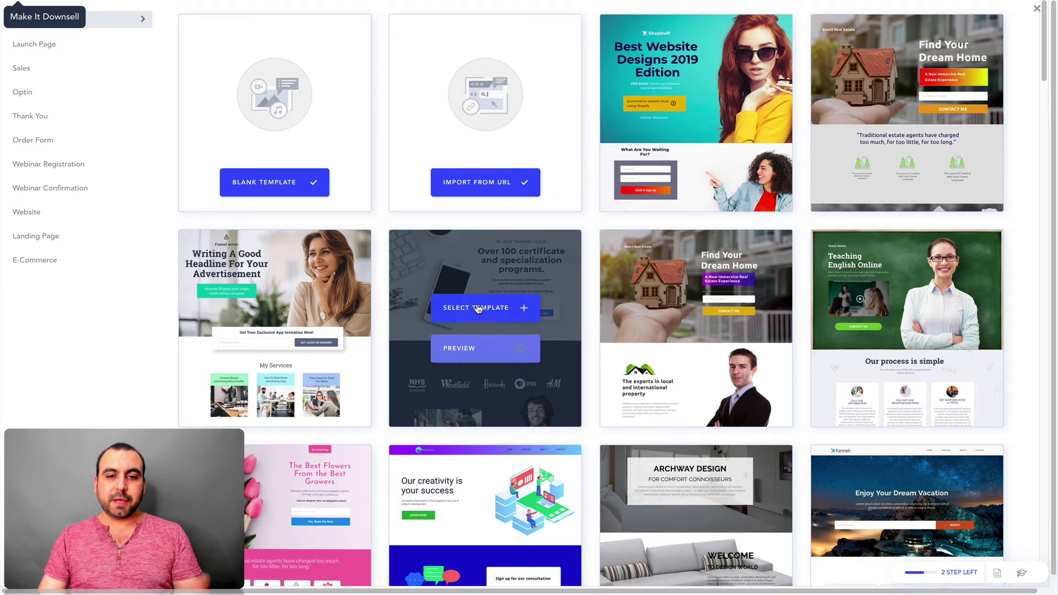
pyautogui.click(477, 307)
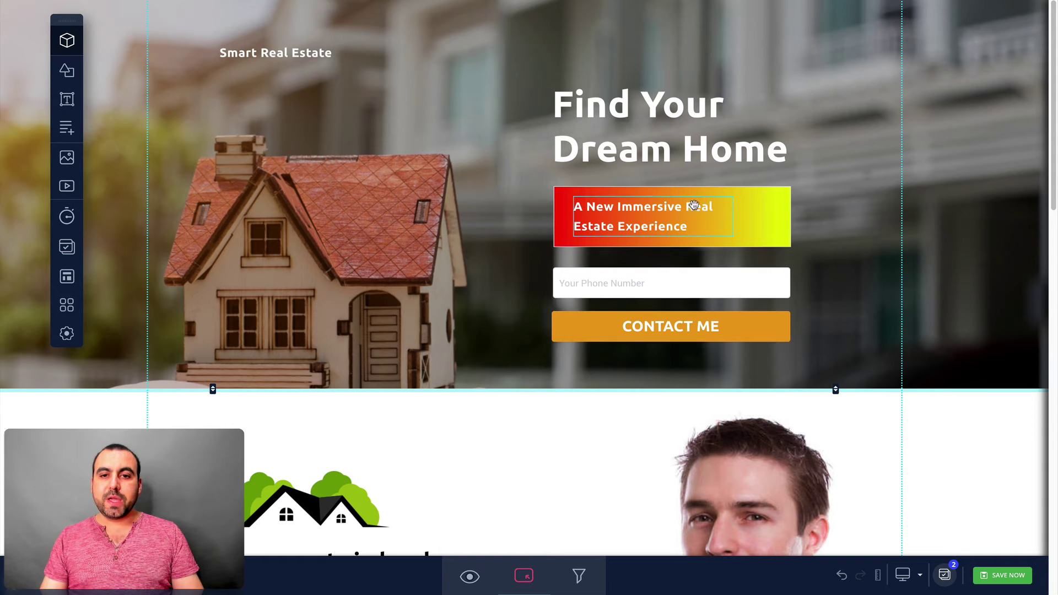
# Move the CONTACT ME button to sit centred beneath the phone field, at 649, 525.1.
pyautogui.click(608, 123)
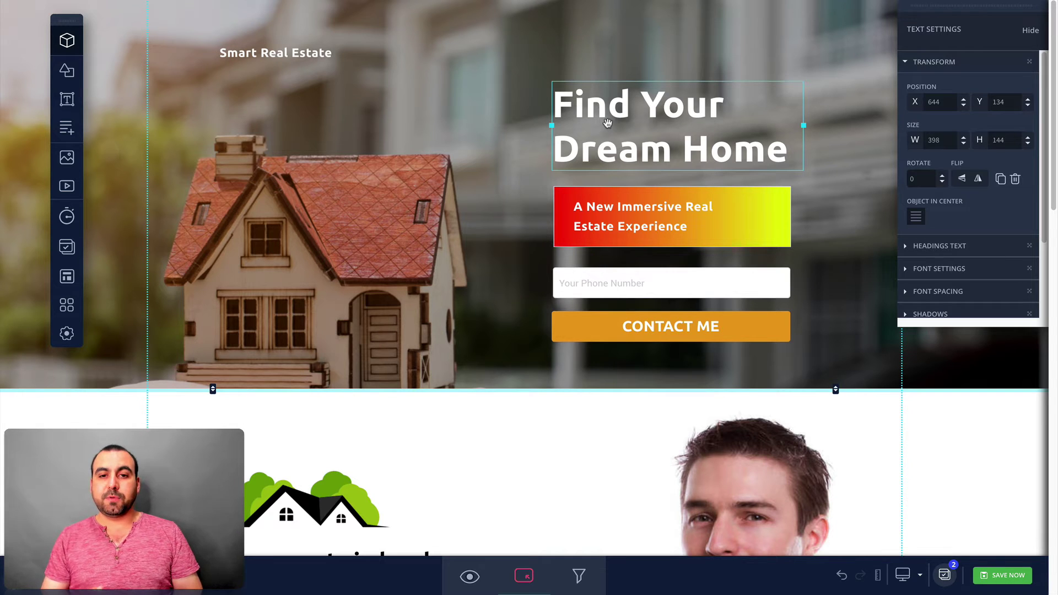
pyautogui.click(613, 334)
pyautogui.moveTo(613, 331); pyautogui.dragTo(642, 349)
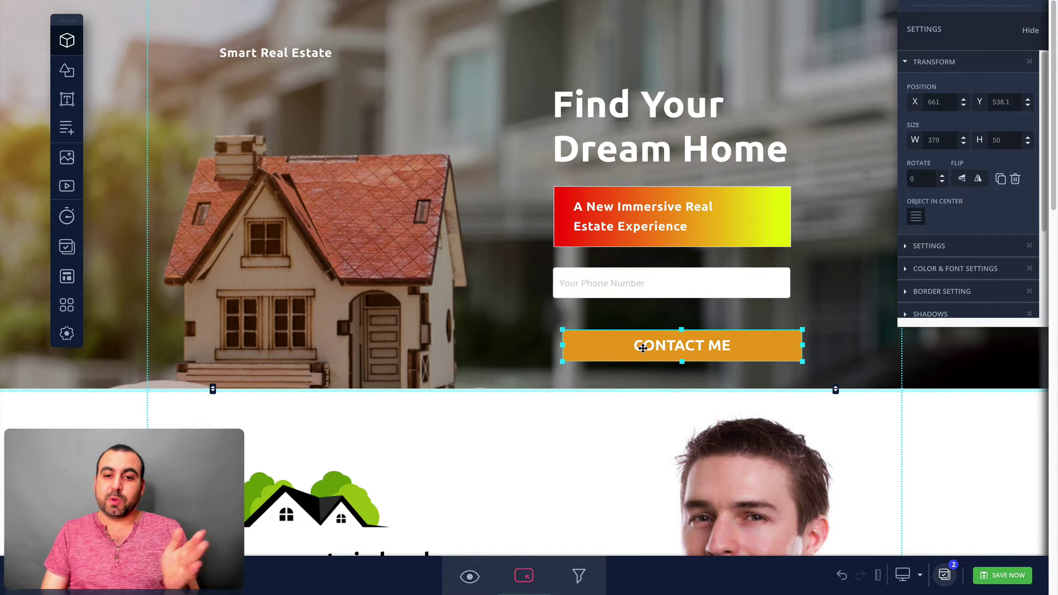
pyautogui.moveTo(645, 345); pyautogui.dragTo(621, 55)
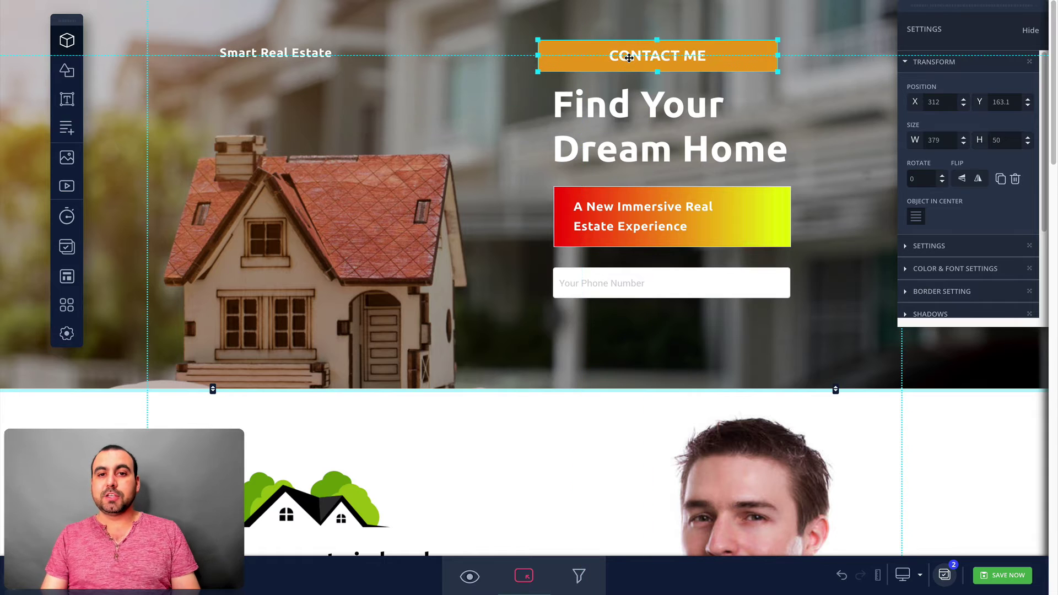
pyautogui.moveTo(576, 145); pyautogui.dragTo(646, 339)
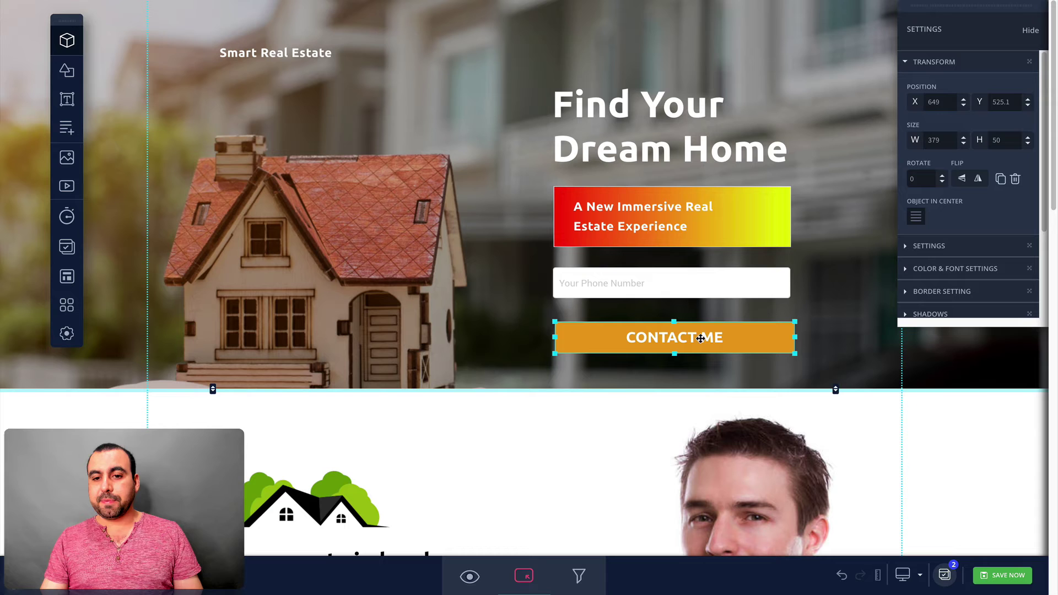
# Relabel the button CONTACT ME NOW, keeping its submit-form action with the GET method.
pyautogui.click(935, 248)
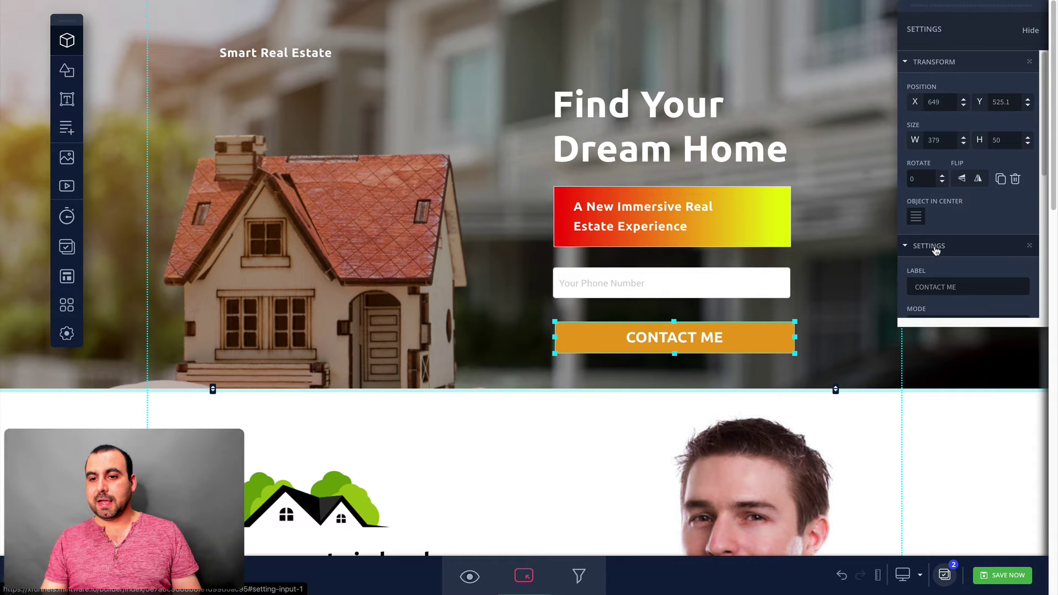
pyautogui.scroll(-2, 939, 237)
pyautogui.click(964, 174)
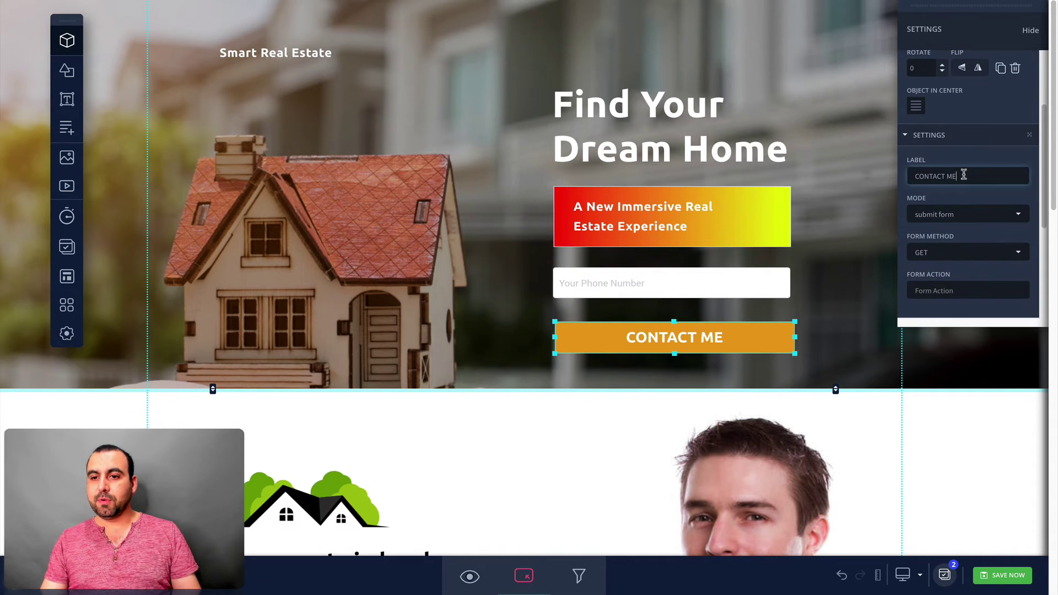
pyautogui.write('NOW')
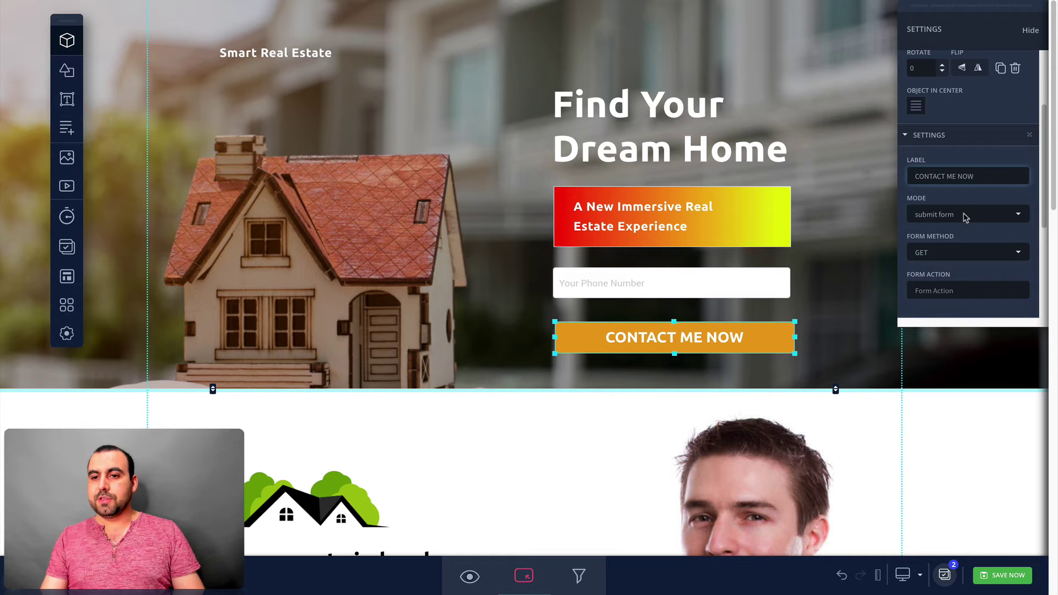
pyautogui.scroll(-1, 961, 212)
pyautogui.click(964, 186)
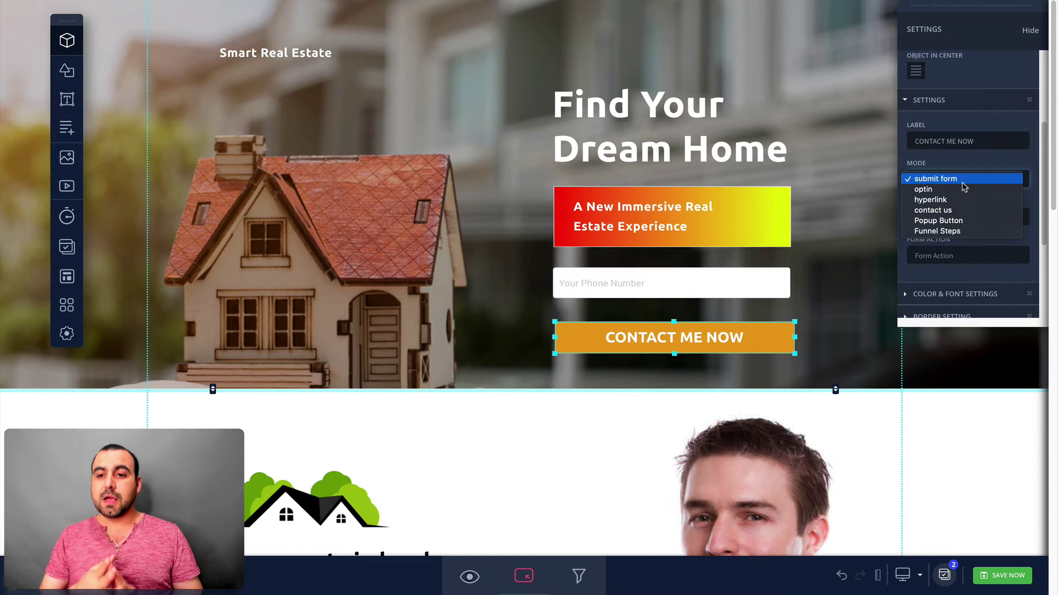
pyautogui.click(963, 183)
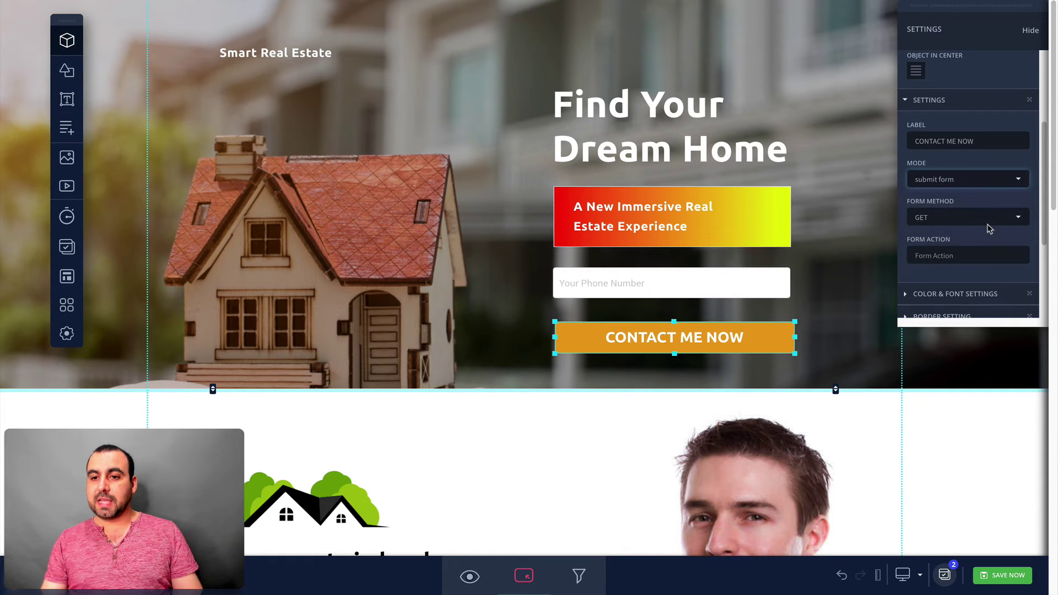
pyautogui.scroll(-3, 948, 138)
pyautogui.click(944, 127)
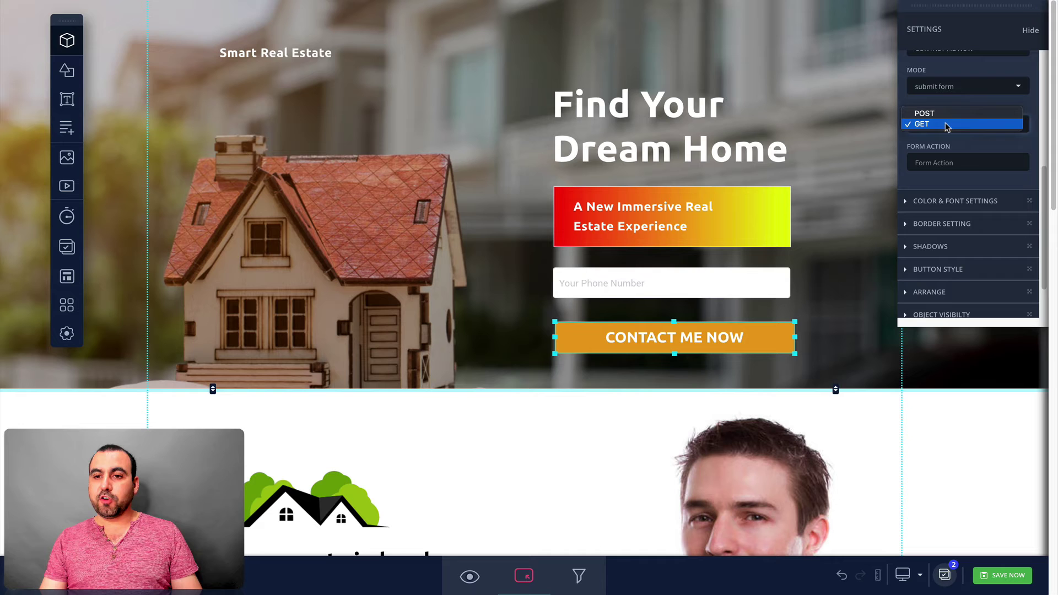
pyautogui.click(974, 143)
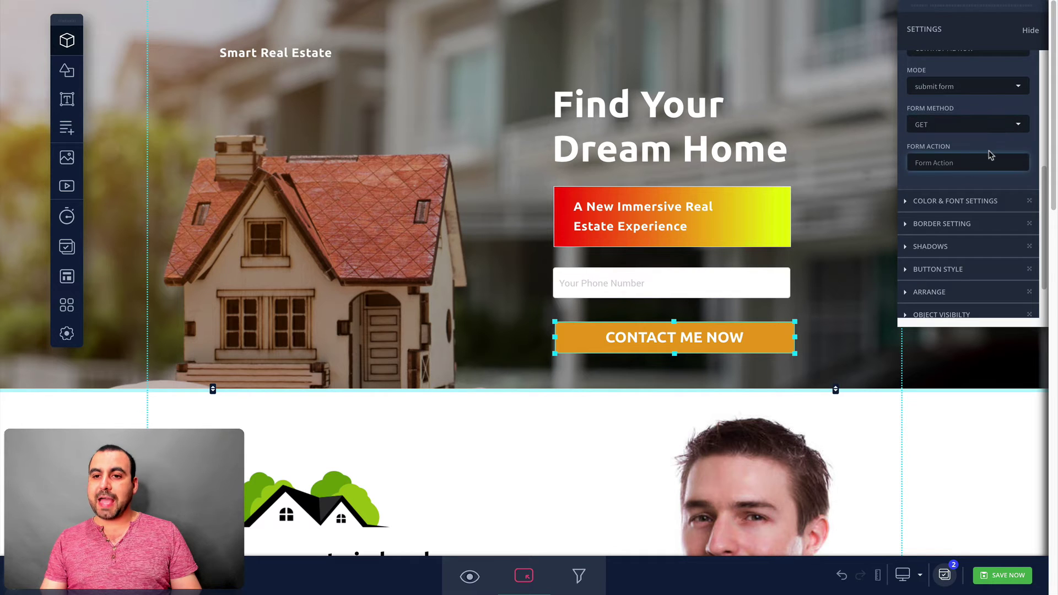
pyautogui.scroll(-1, 969, 184)
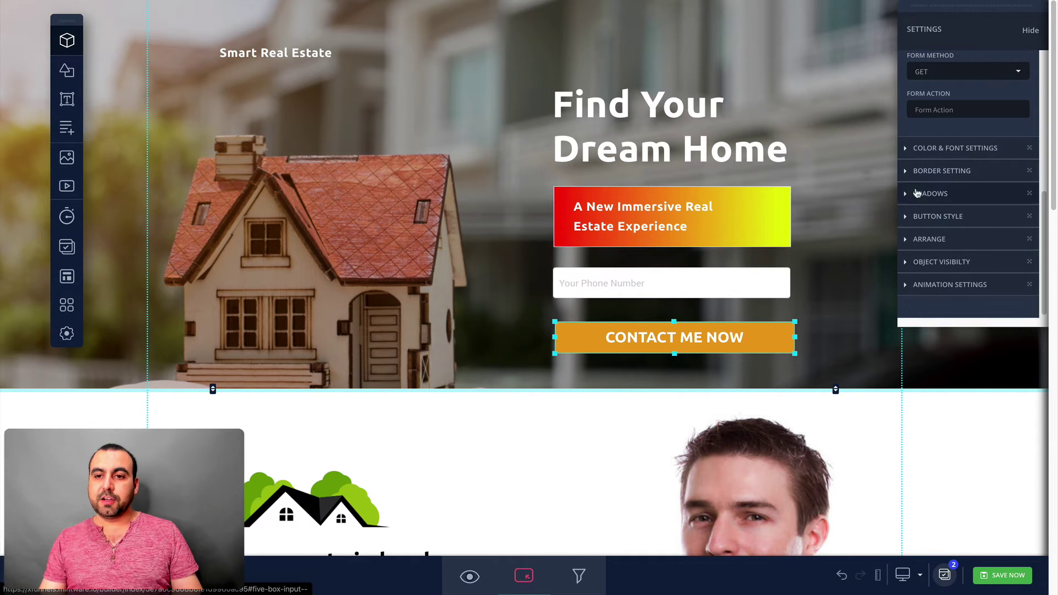
# Give the button a black shadow with offsets 6 and 13 and added blur.
pyautogui.click(909, 194)
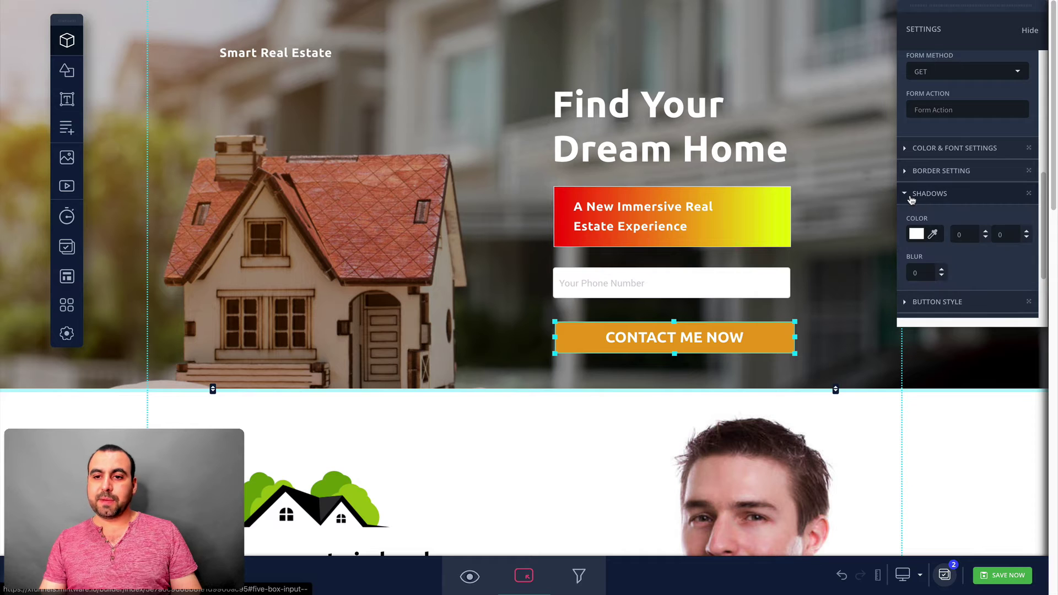
pyautogui.scroll(-1, 943, 229)
pyautogui.click(917, 170)
pyautogui.moveTo(927, 238); pyautogui.dragTo(913, 268)
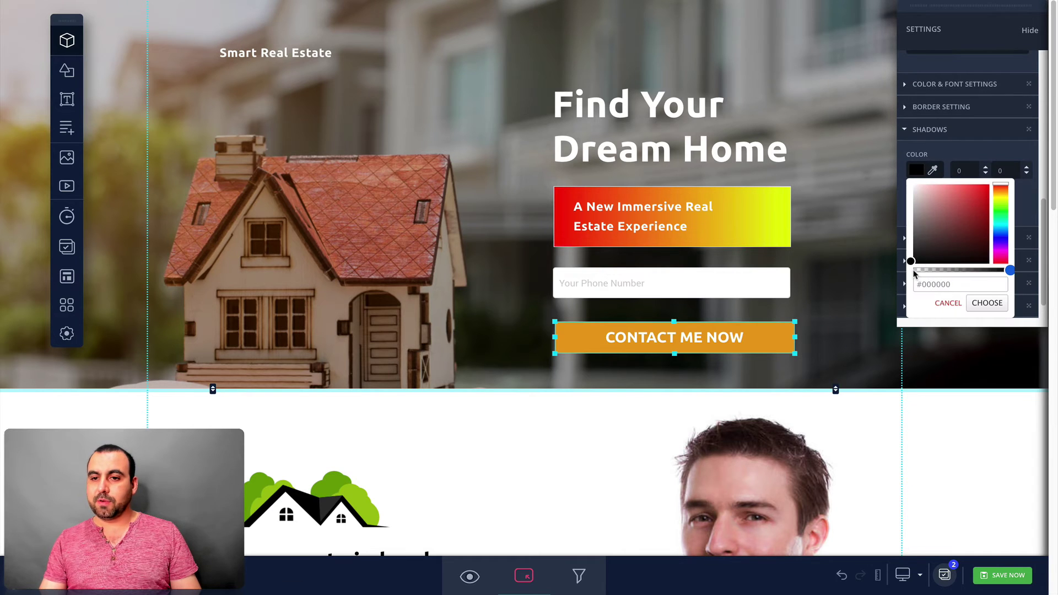
pyautogui.click(985, 169)
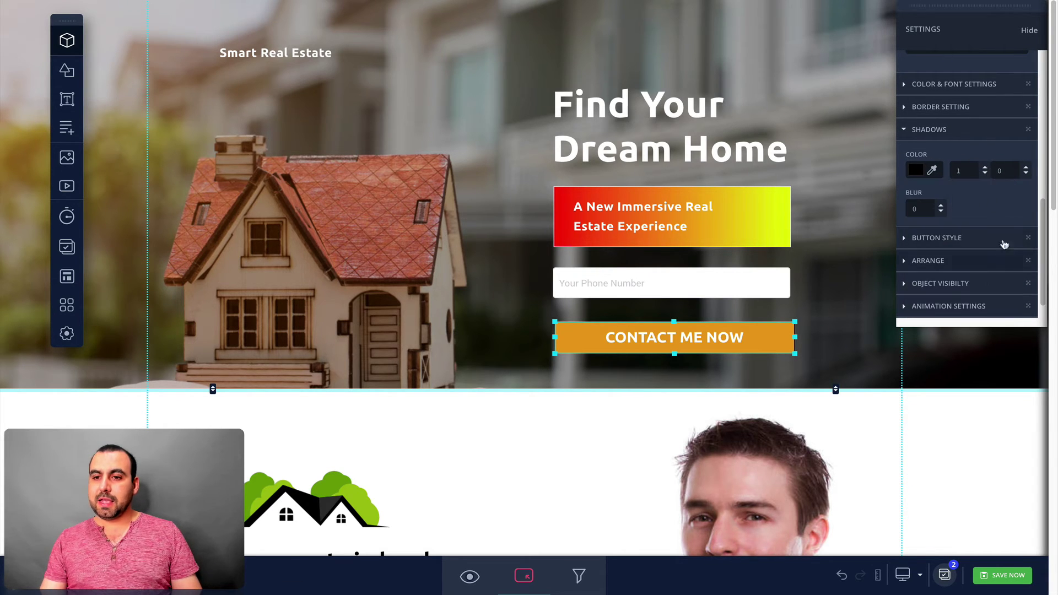
pyautogui.click(985, 168)
pyautogui.click(985, 168)
pyautogui.click(1026, 168)
pyautogui.click(1026, 168)
pyautogui.click(1026, 168)
pyautogui.click(1026, 168)
pyautogui.click(1026, 168)
pyautogui.click(1026, 168)
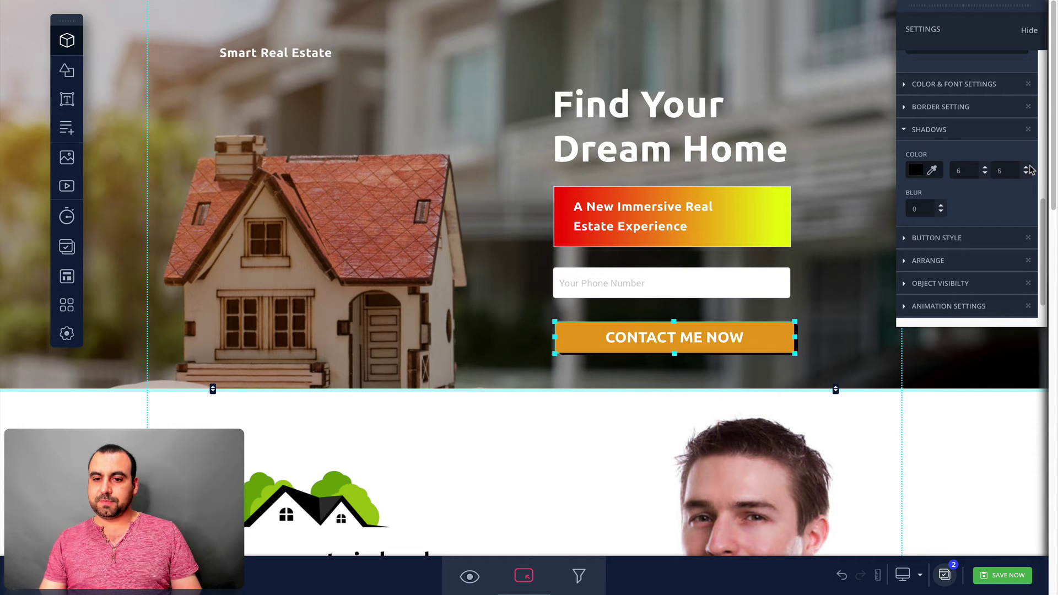
pyautogui.click(1026, 168)
pyautogui.click(1026, 168)
pyautogui.click(1026, 167)
pyautogui.click(1026, 168)
pyautogui.click(1025, 168)
pyautogui.click(1026, 168)
pyautogui.click(1026, 168)
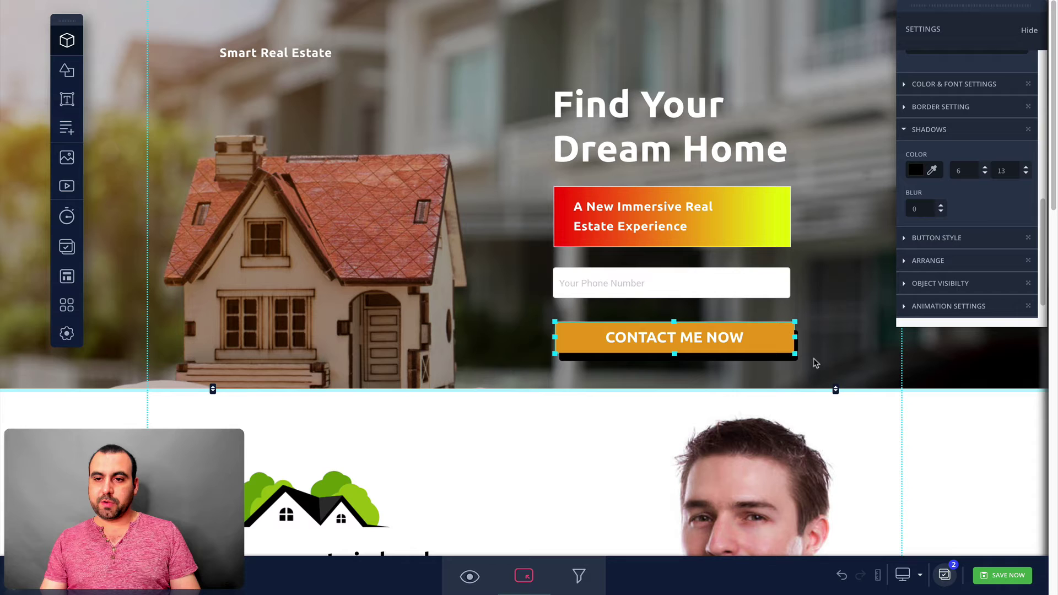
pyautogui.click(942, 206)
pyautogui.click(942, 206)
pyautogui.click(942, 206)
pyautogui.click(943, 206)
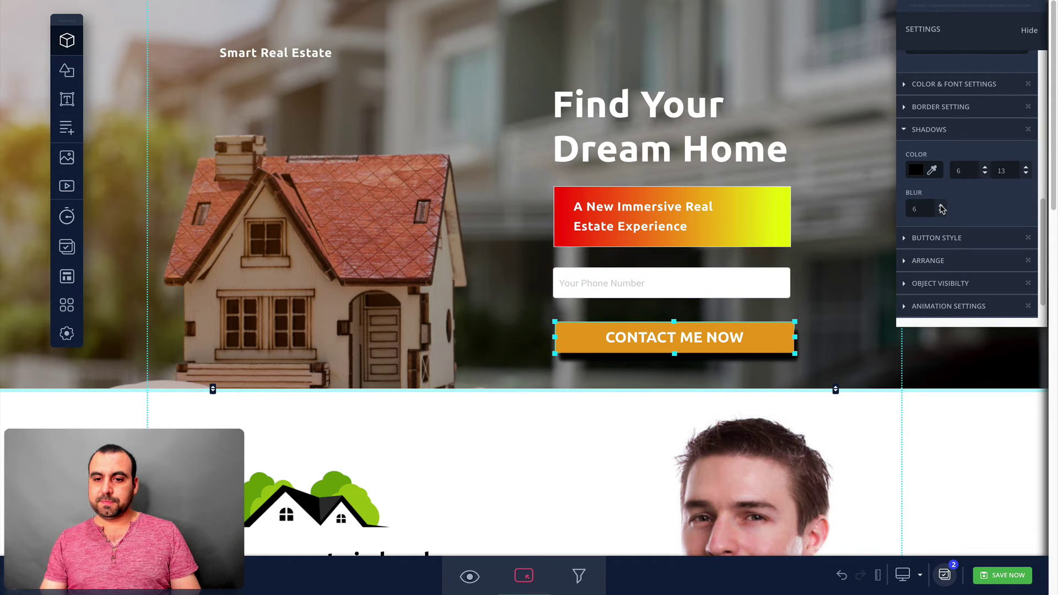
pyautogui.click(942, 206)
pyautogui.click(942, 207)
pyautogui.click(942, 206)
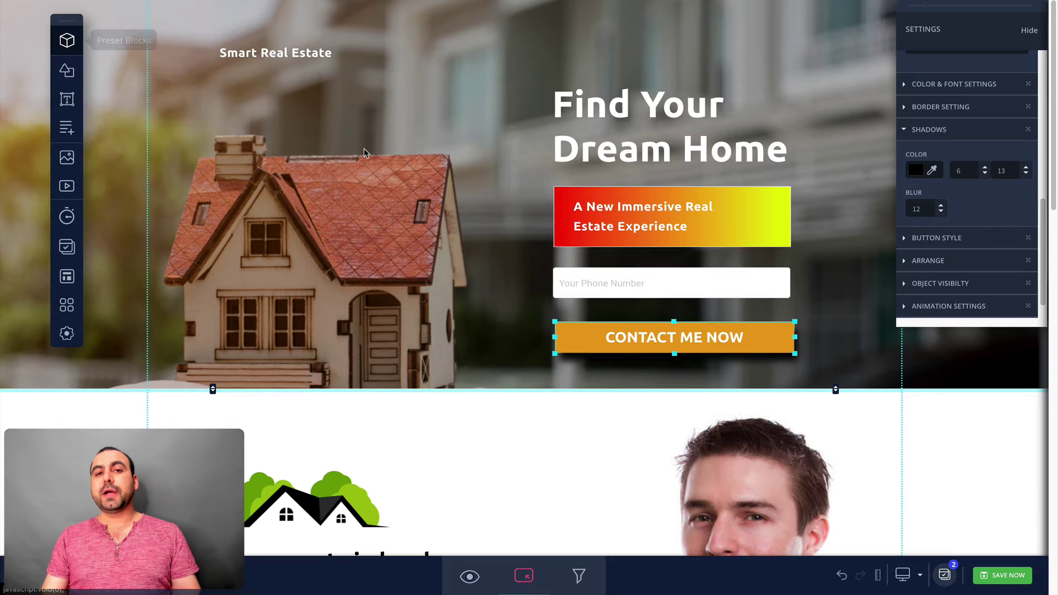
# Scroll through the Find Your Dream Home page to the footer and back up.
pyautogui.scroll(-15, 363, 148)
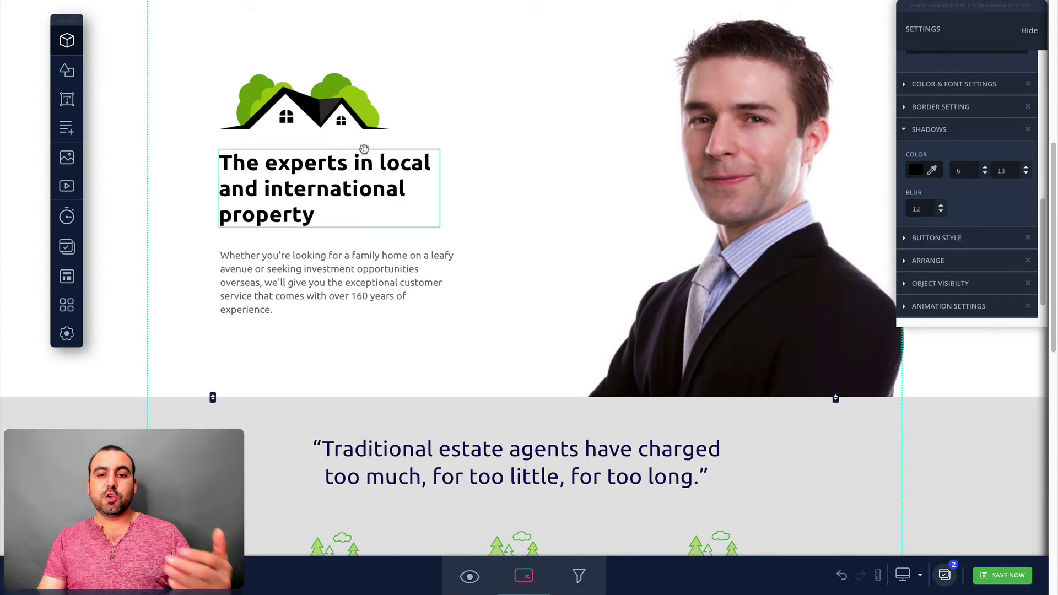
pyautogui.scroll(-1, 364, 150)
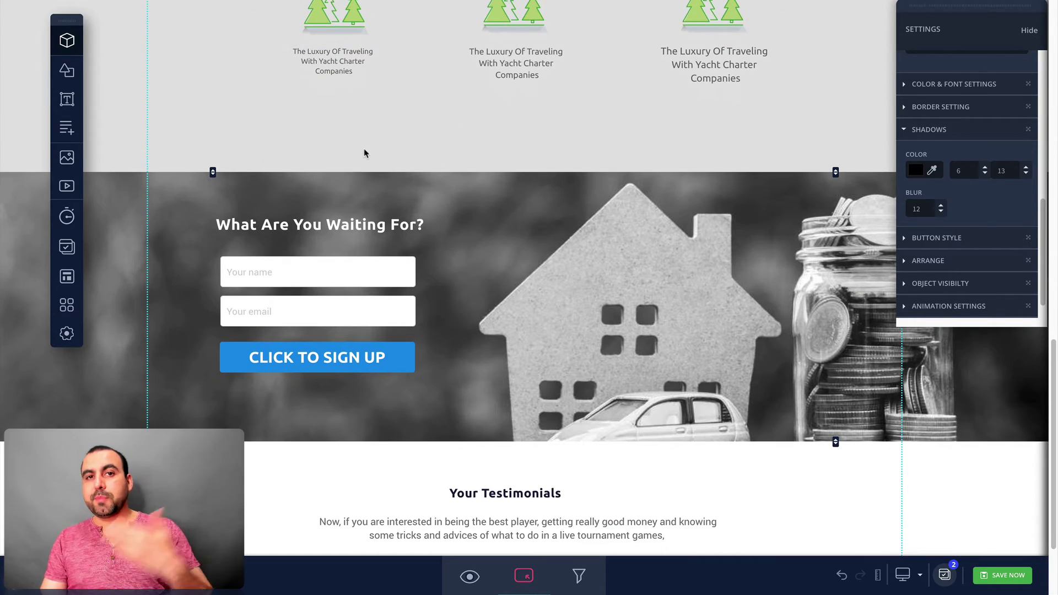
pyautogui.scroll(-2, 364, 148)
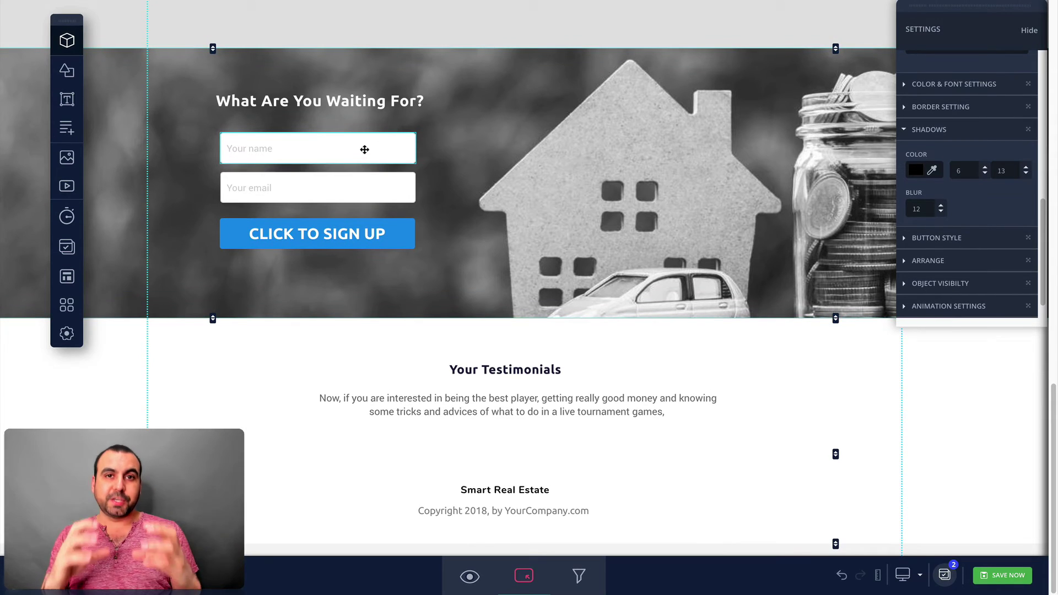
pyautogui.scroll(18, 365, 149)
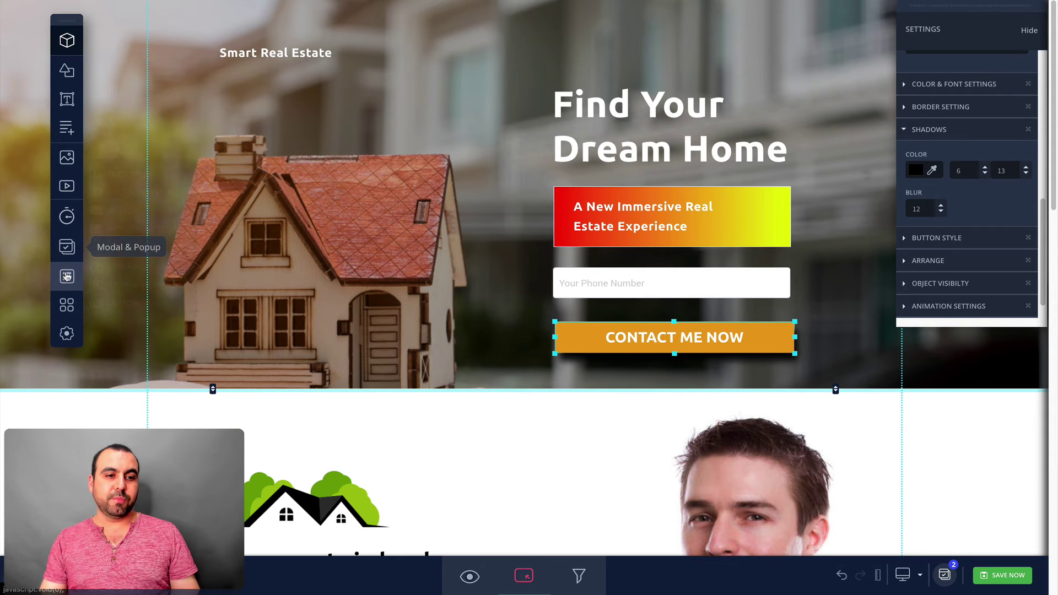
pyautogui.moveTo(67, 282)
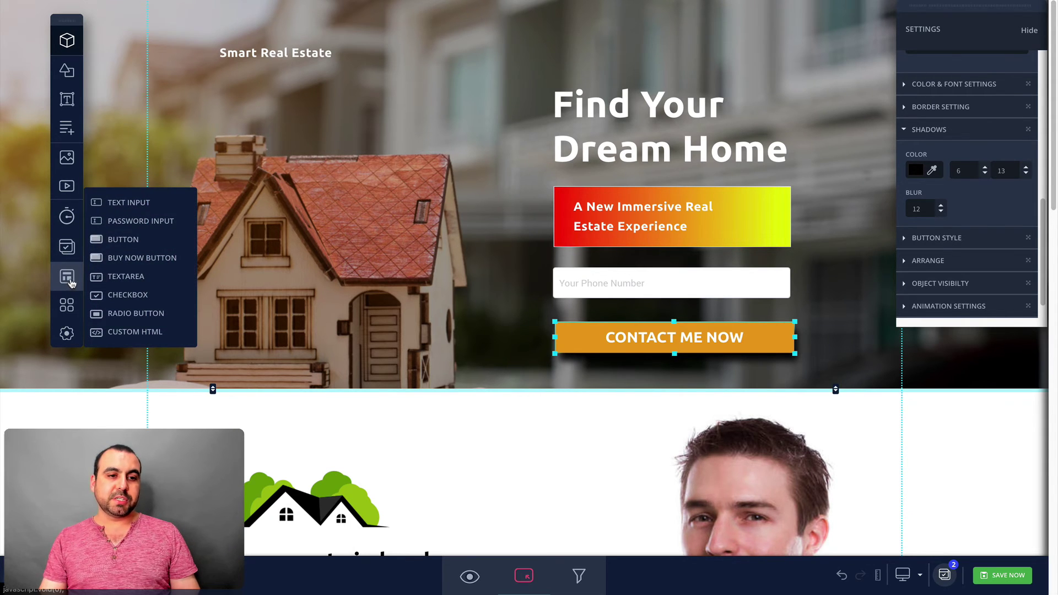
# From Preset Blocks with All categories, insert the orange footer preset below the hero.
pyautogui.moveTo(67, 336)
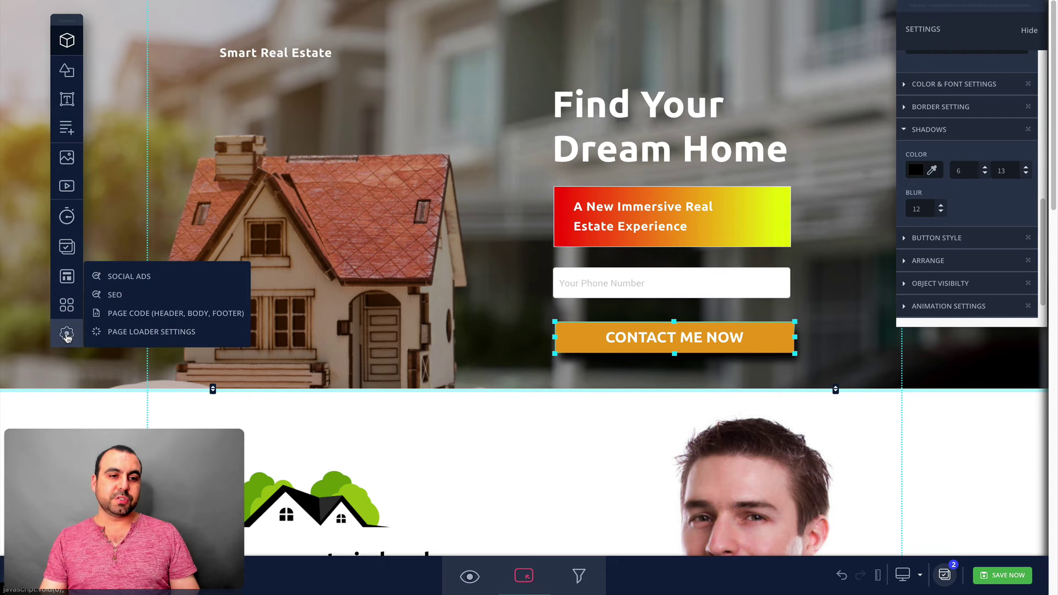
pyautogui.click(67, 40)
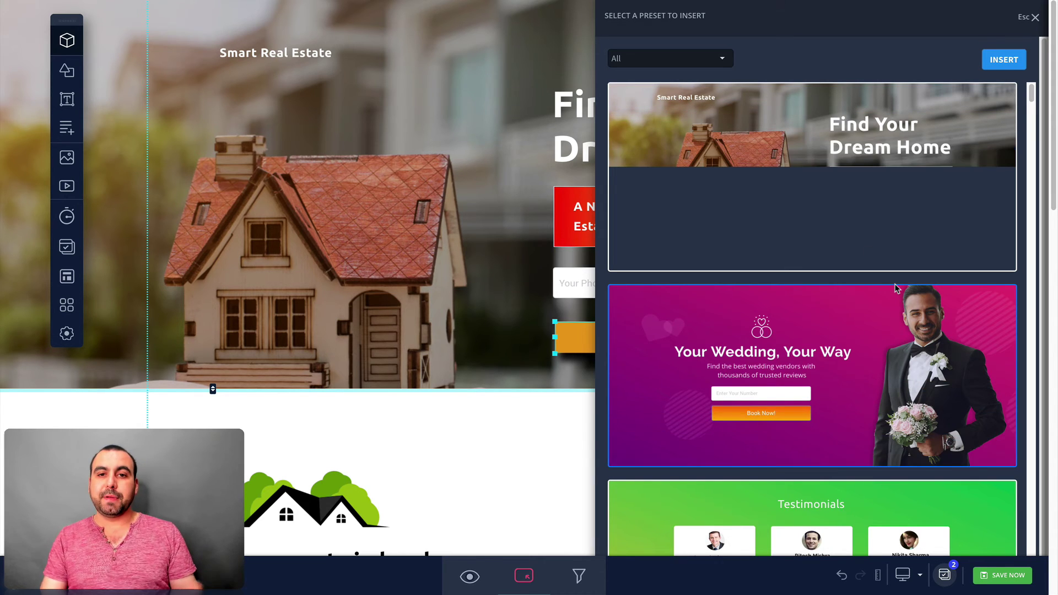
pyautogui.click(716, 60)
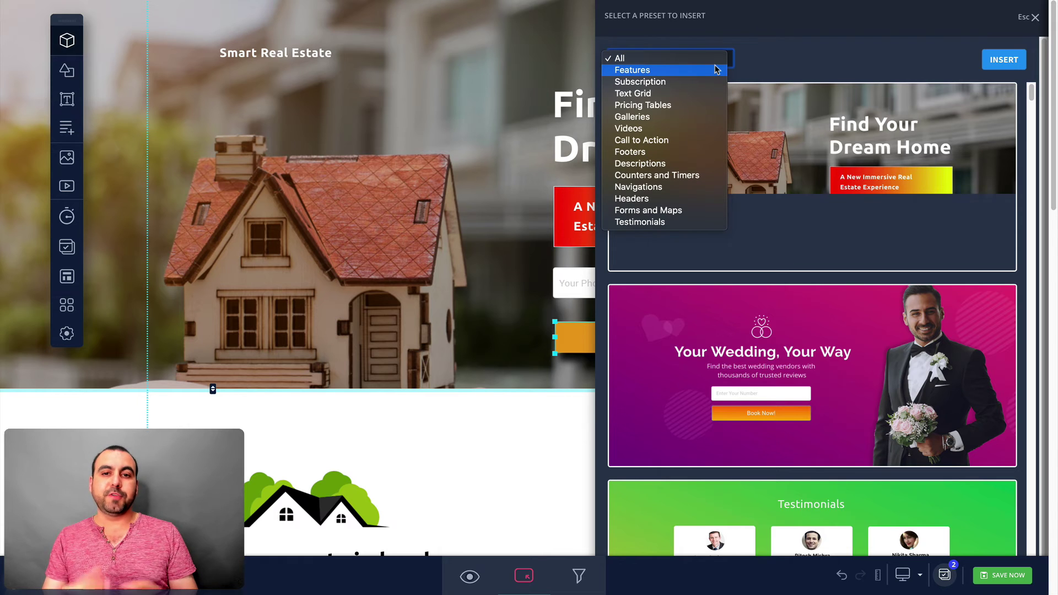
pyautogui.click(841, 52)
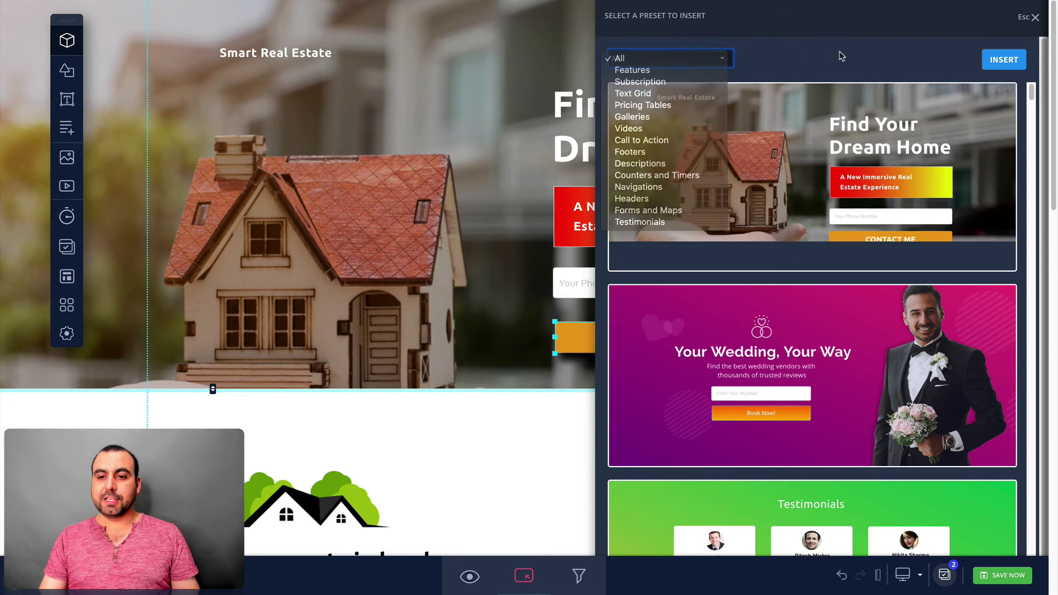
pyautogui.scroll(-3, 828, 418)
pyautogui.scroll(-3, 828, 417)
pyautogui.scroll(-7, 851, 354)
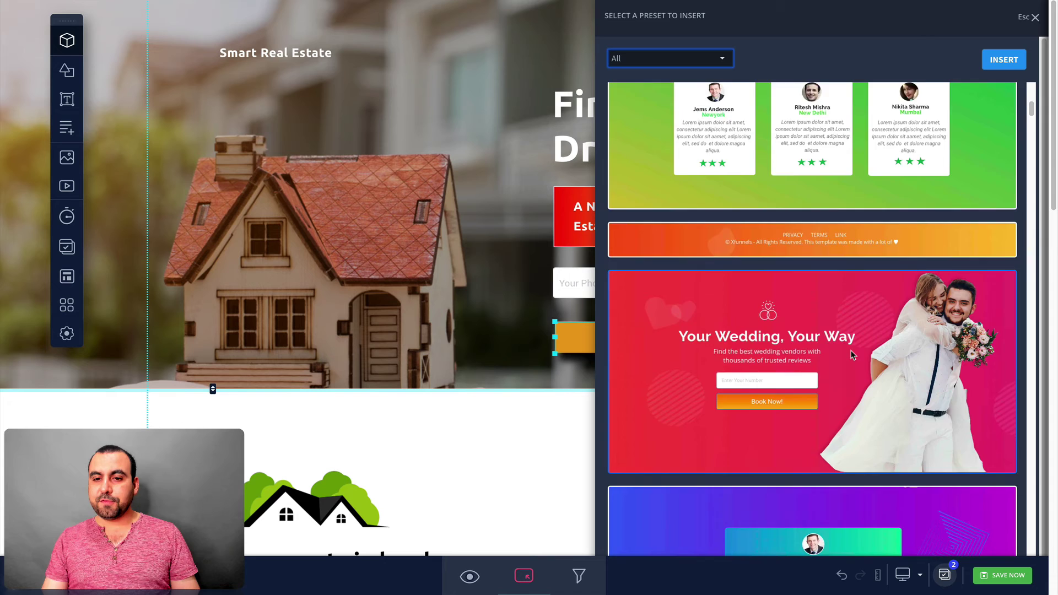
pyautogui.scroll(-5, 851, 349)
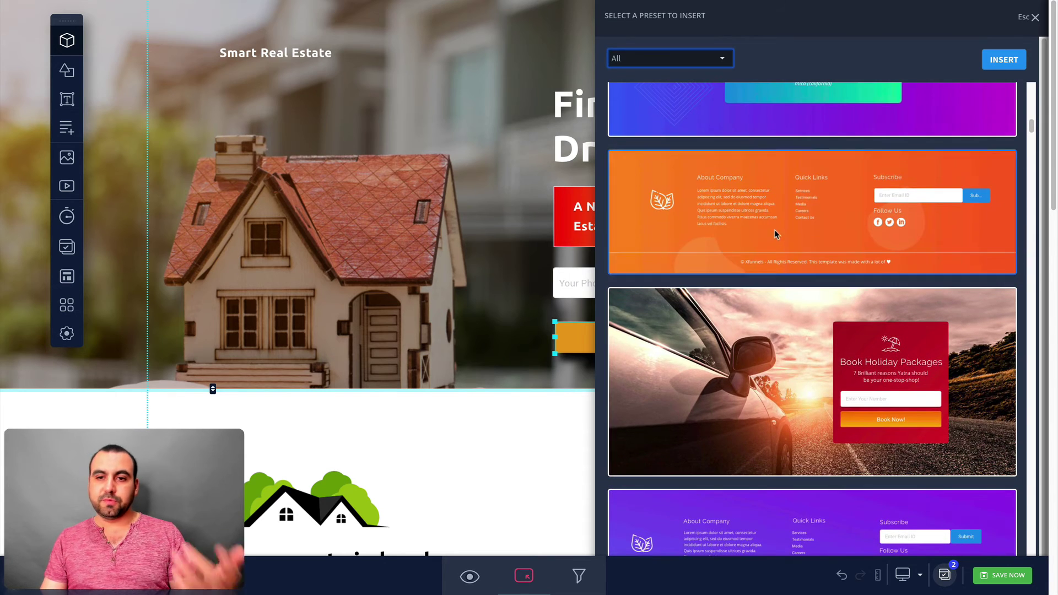
pyautogui.click(775, 229)
pyautogui.click(1001, 64)
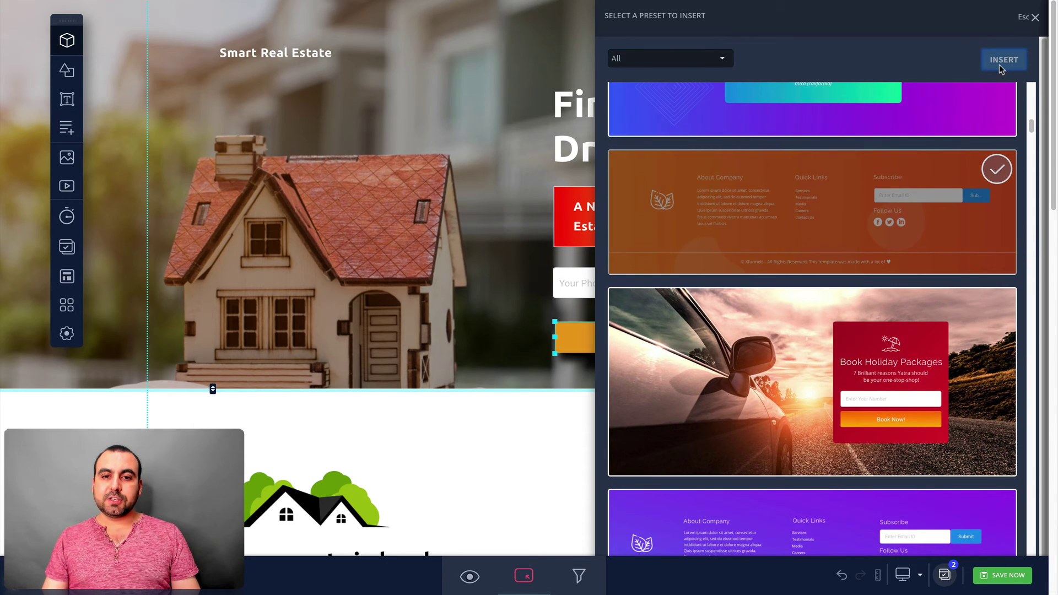
pyautogui.scroll(4, 282, 275)
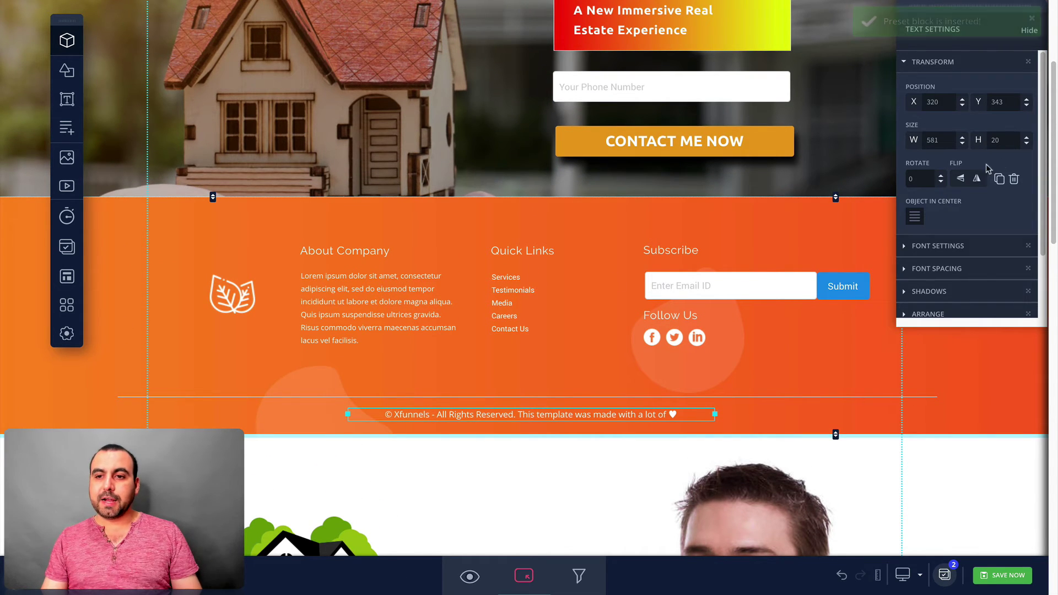
# Type 'safdsdas' into the Find Your Dream Home headline, then scroll down to the copyright footer.
pyautogui.click(921, 260)
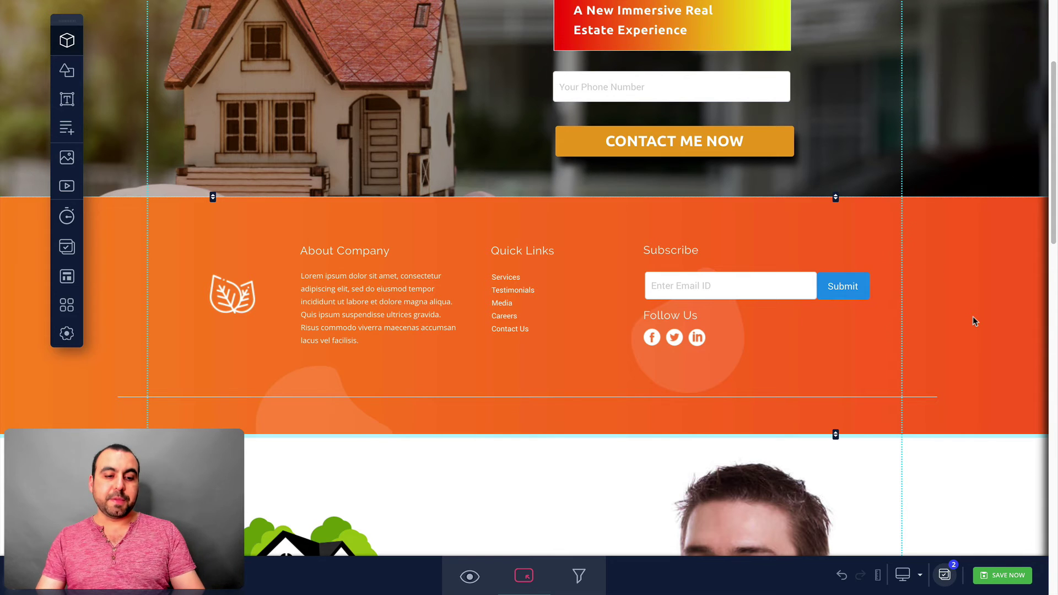
pyautogui.scroll(4, 843, 342)
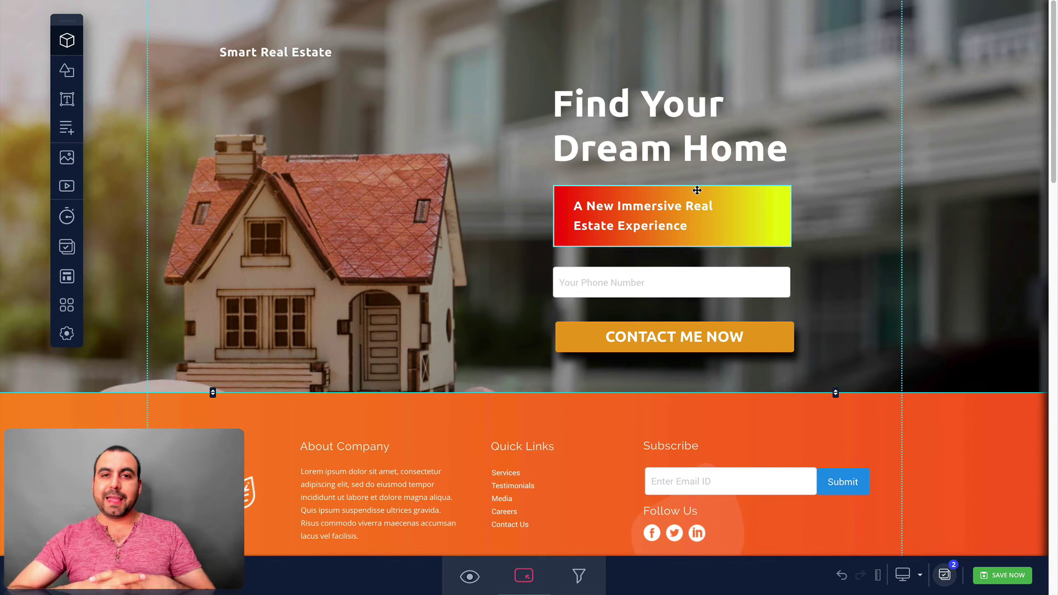
pyautogui.click(619, 138)
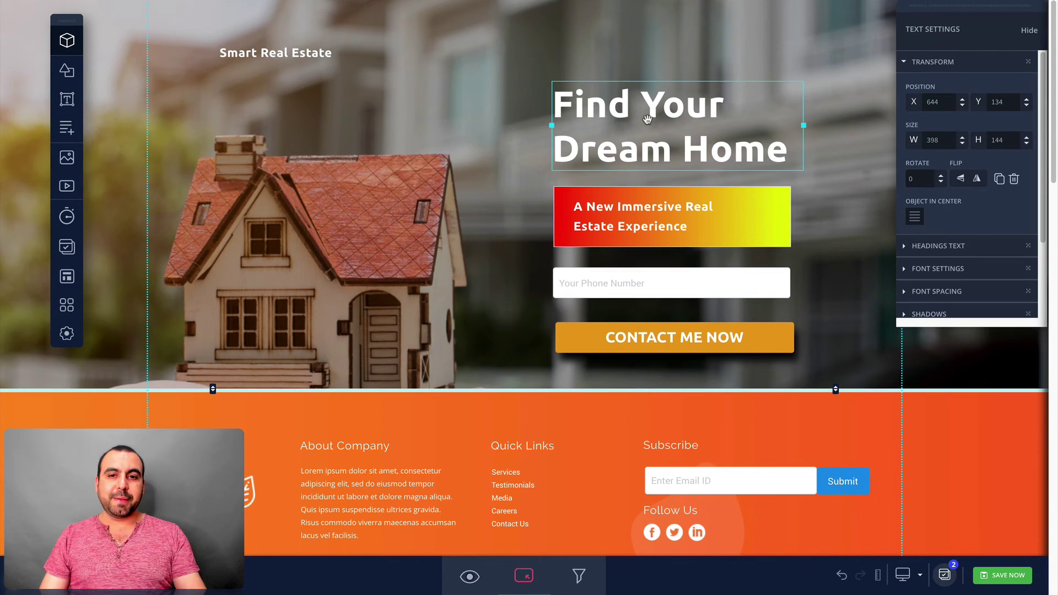
pyautogui.write('safdsdas')
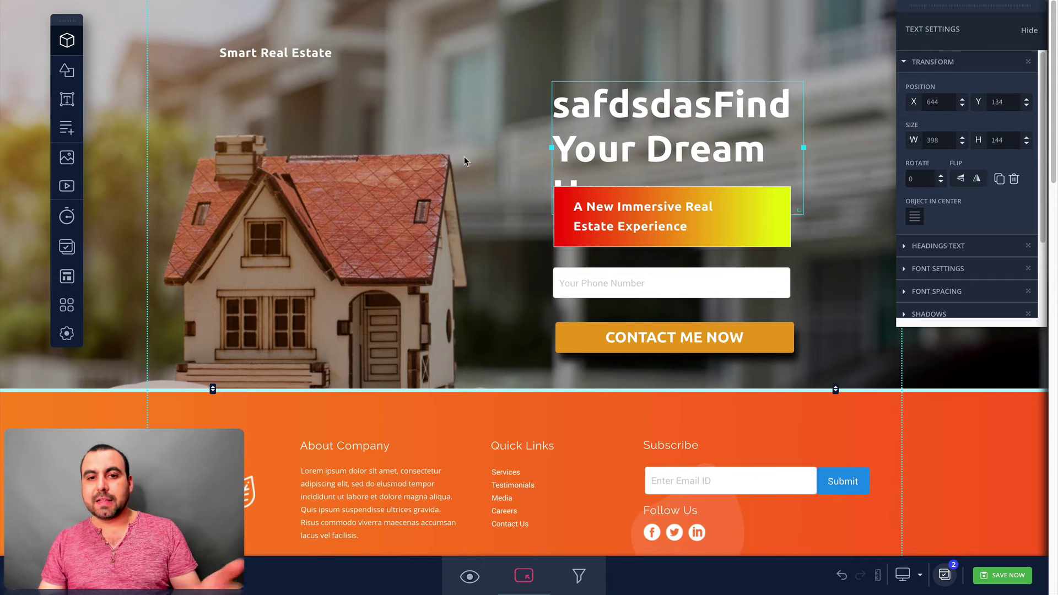
pyautogui.click(514, 213)
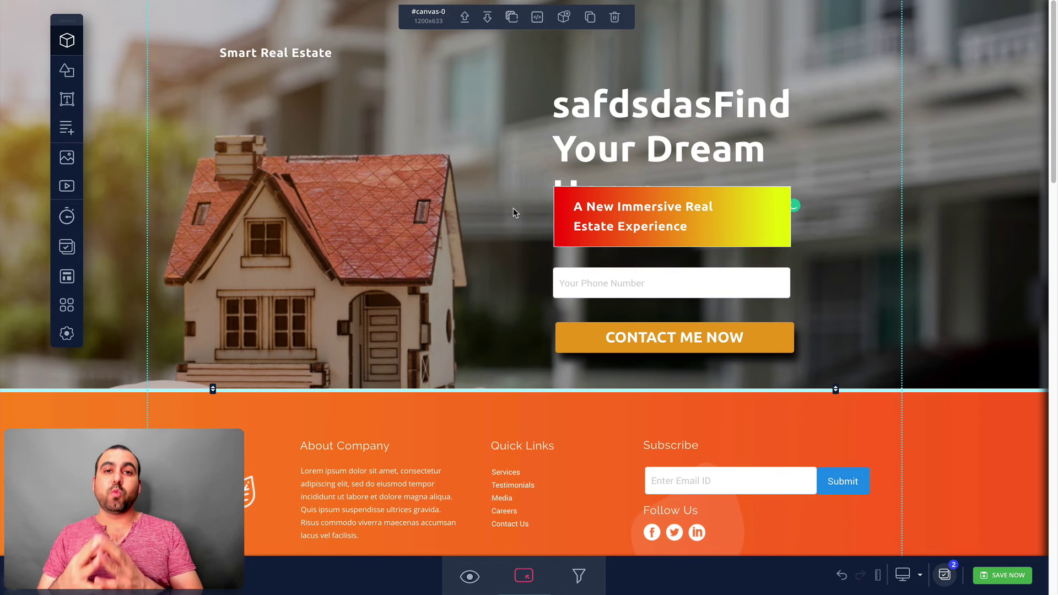
pyautogui.scroll(-15, 513, 209)
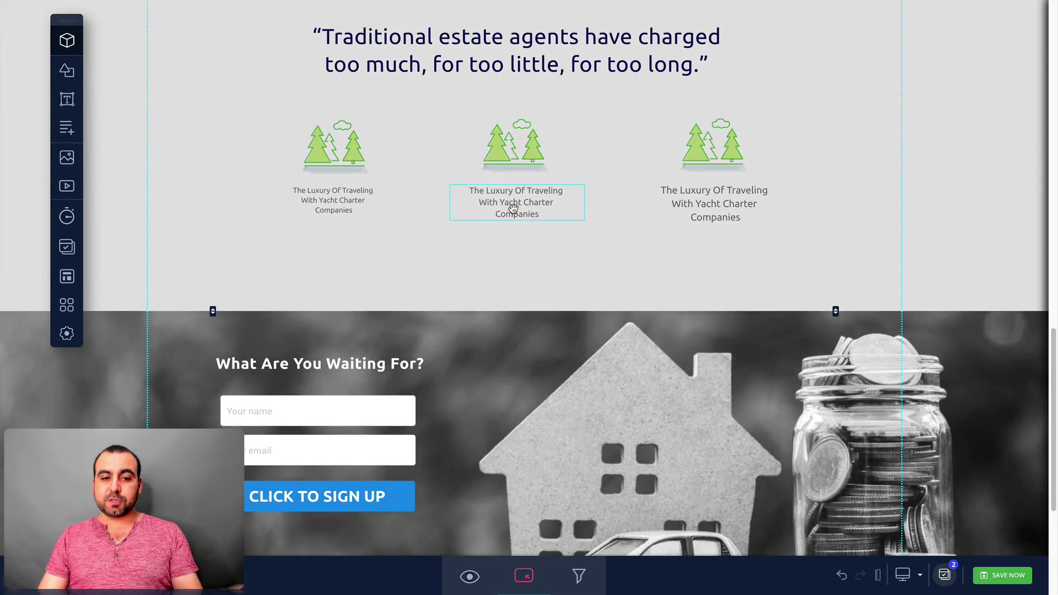
pyautogui.scroll(-5, 513, 208)
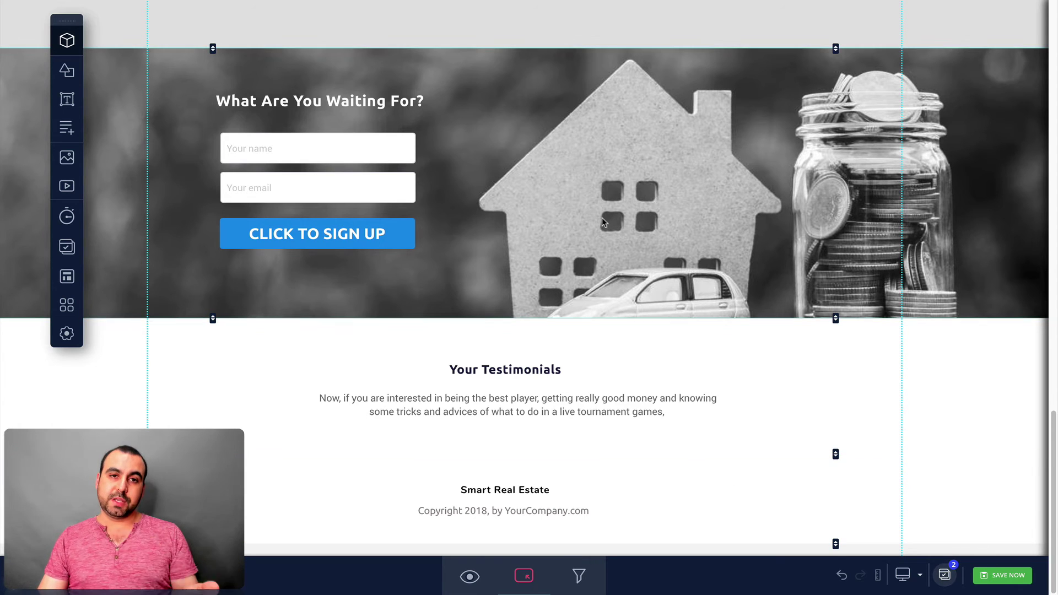
# Leave the page editor despite unsaved changes and scroll through the Funnel Steps.
pyautogui.hotkey('ctrl', 'w')
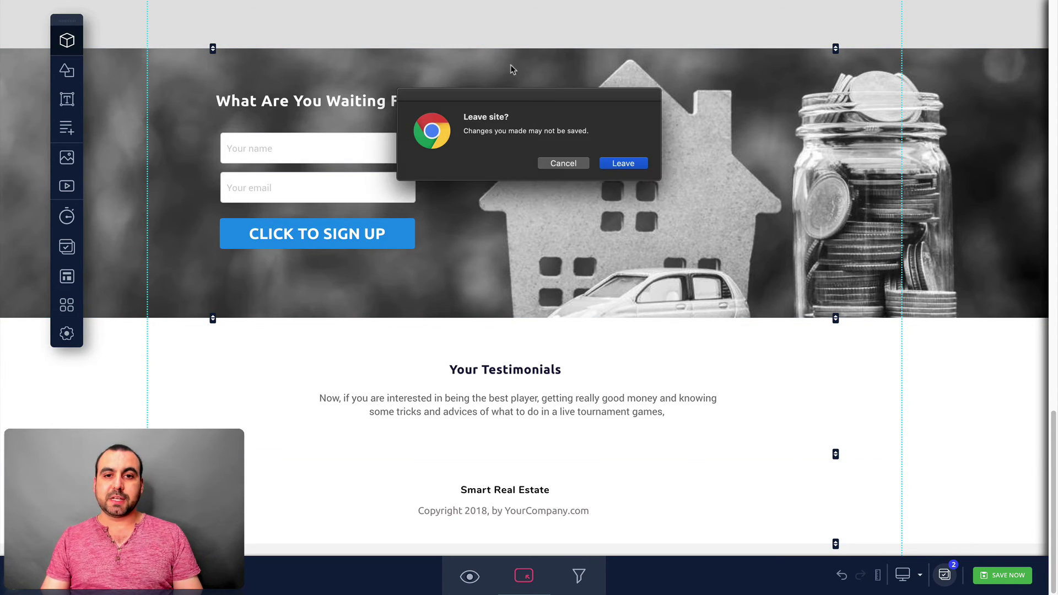
pyautogui.click(619, 161)
pyautogui.scroll(-2, 688, 414)
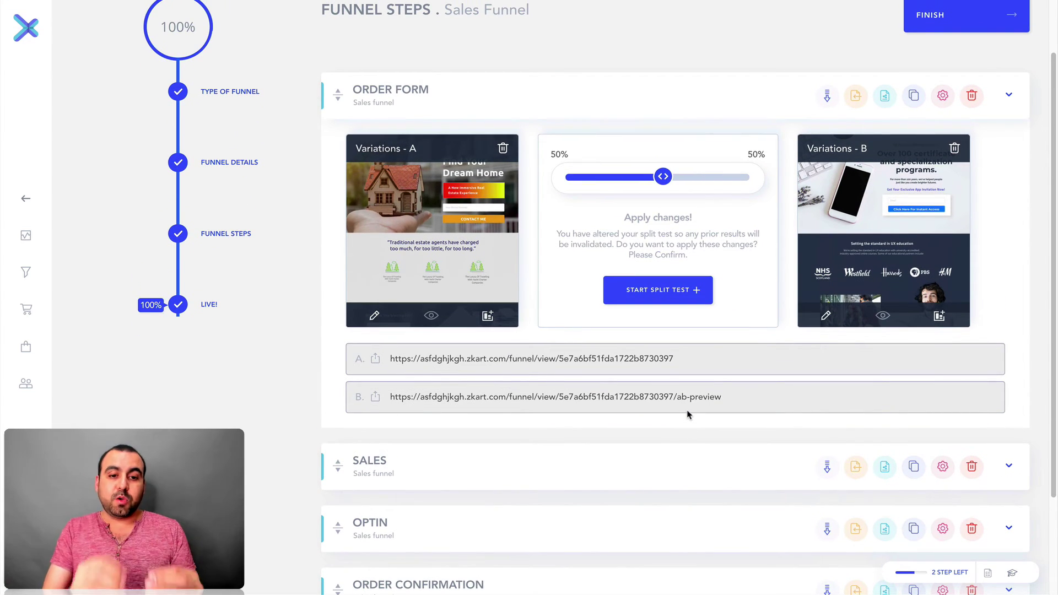
pyautogui.scroll(-3, 688, 415)
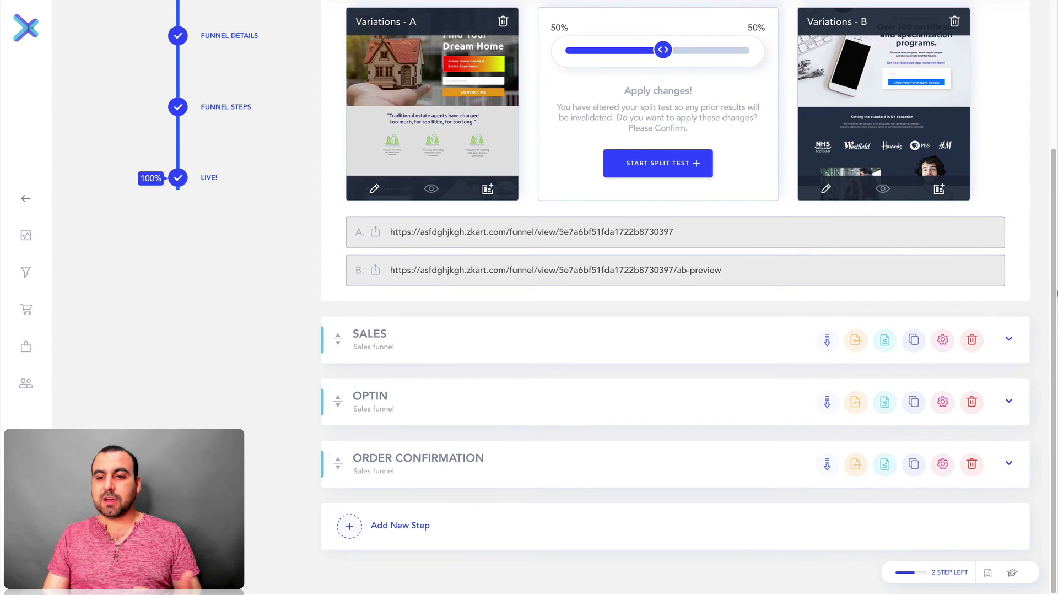
# Expand the SALES step to review its pages, then finish the testing1 funnel.
pyautogui.click(1008, 339)
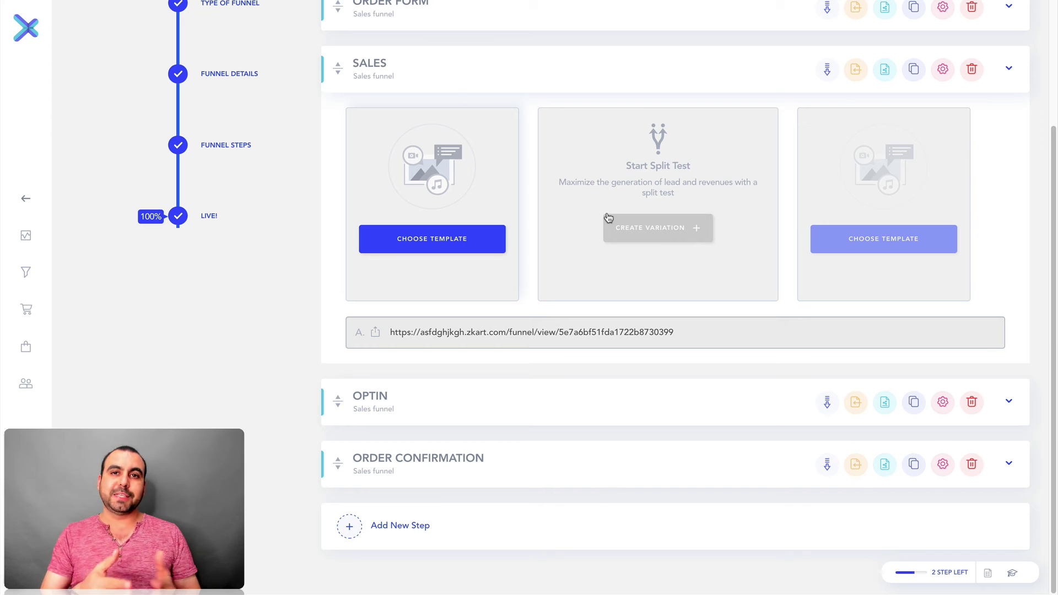
pyautogui.scroll(3, 608, 218)
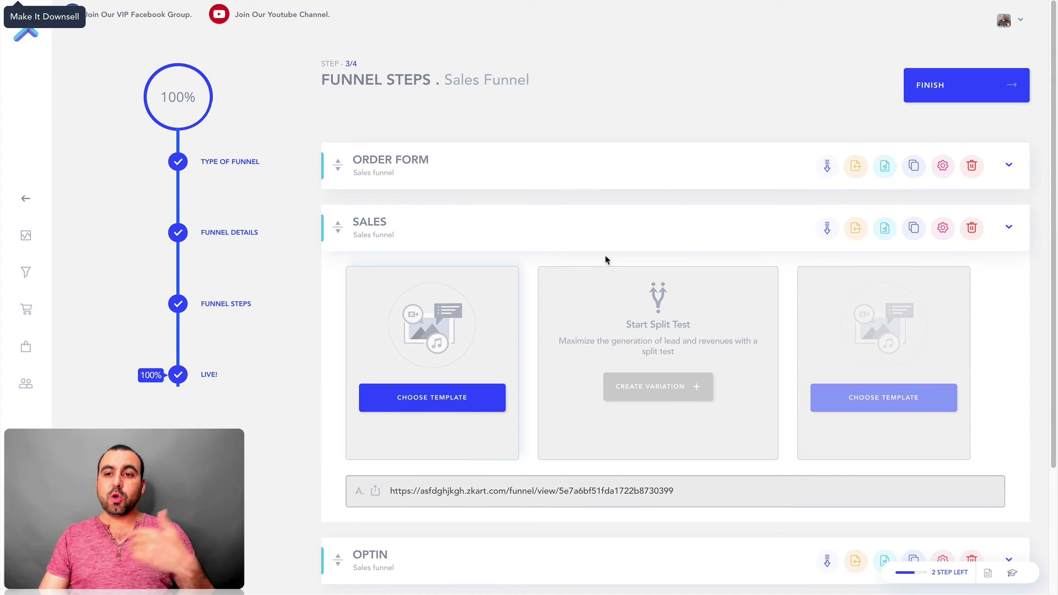
pyautogui.scroll(-3, 656, 474)
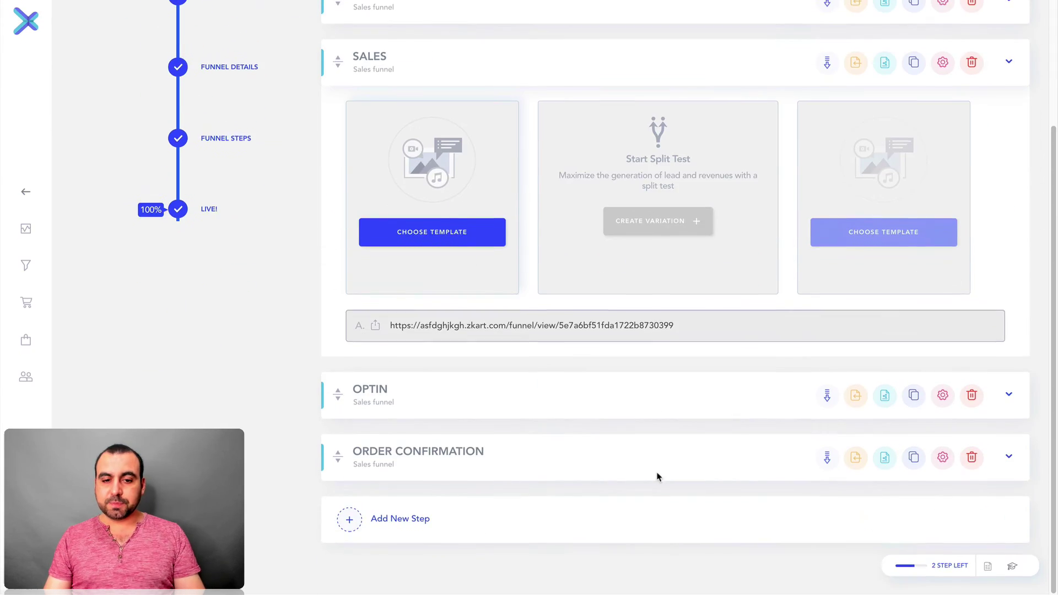
pyautogui.scroll(3, 618, 465)
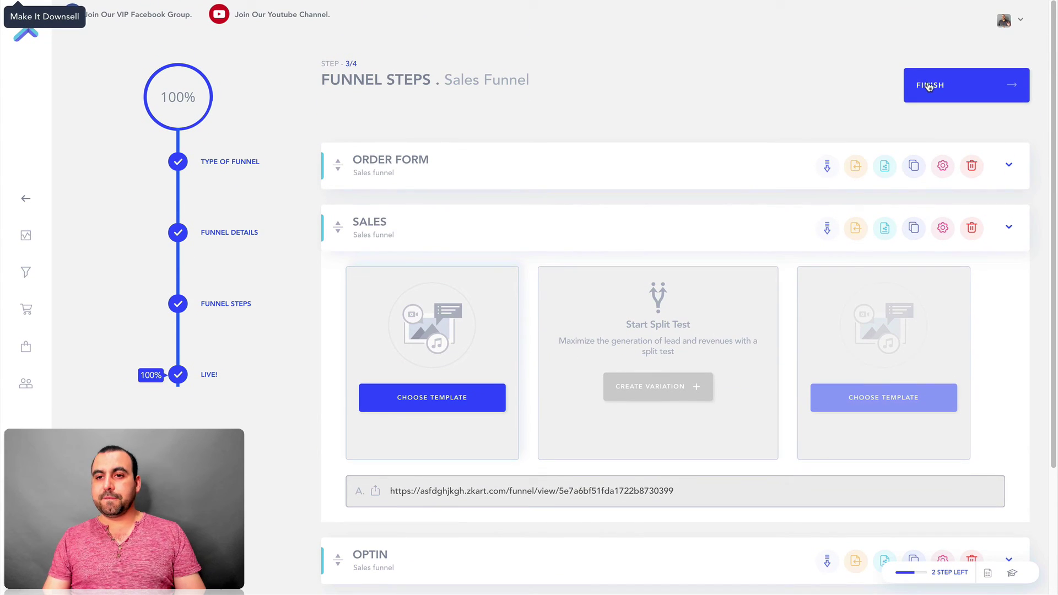
pyautogui.click(930, 86)
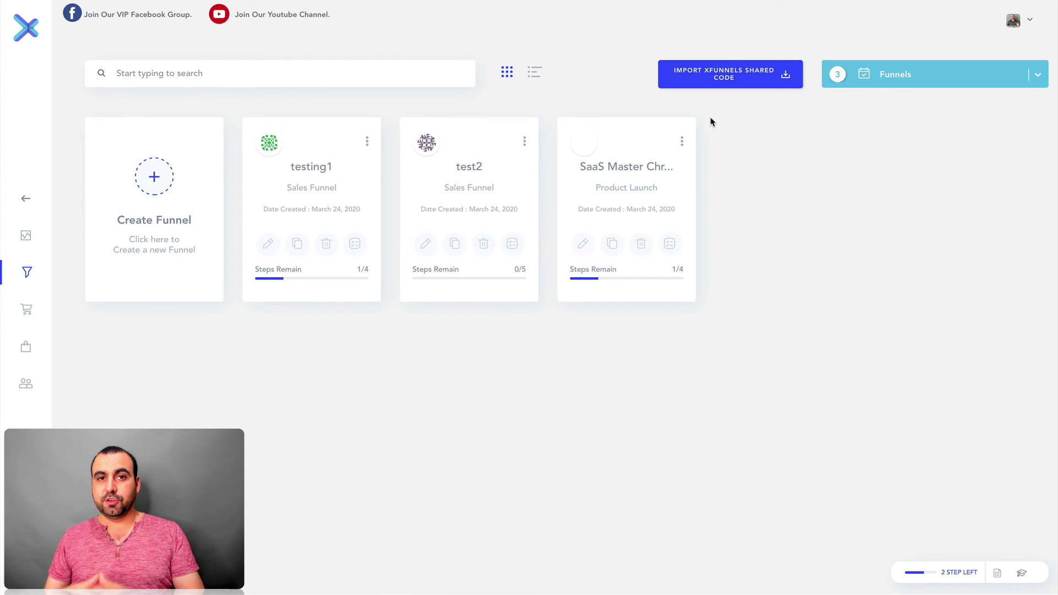
# Show the testing1 funnel's shareable Funnel URL from its card menu.
pyautogui.click(369, 142)
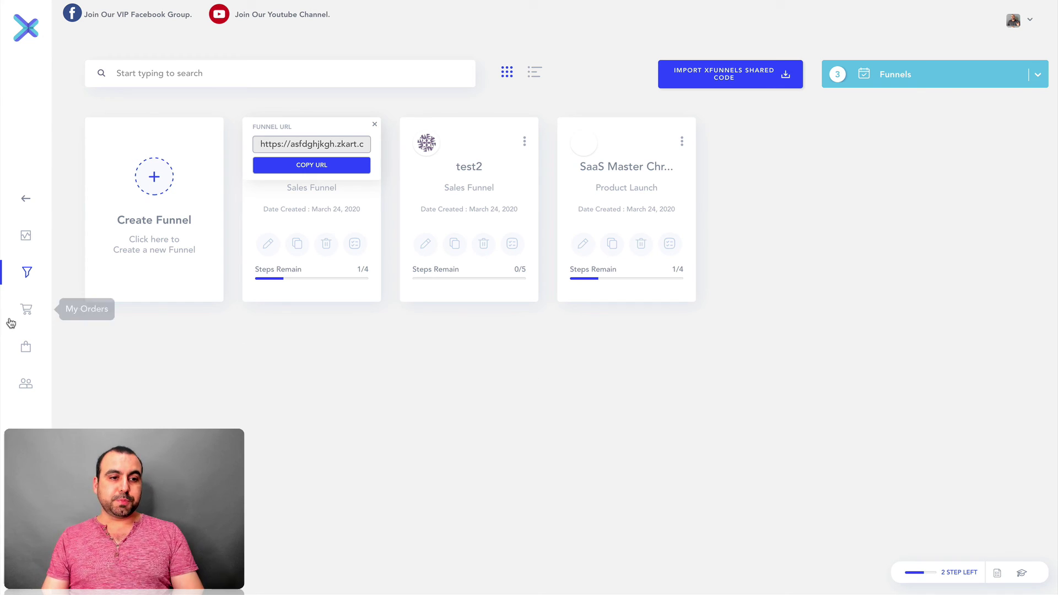
# Go to the My Orders page.
pyautogui.click(28, 312)
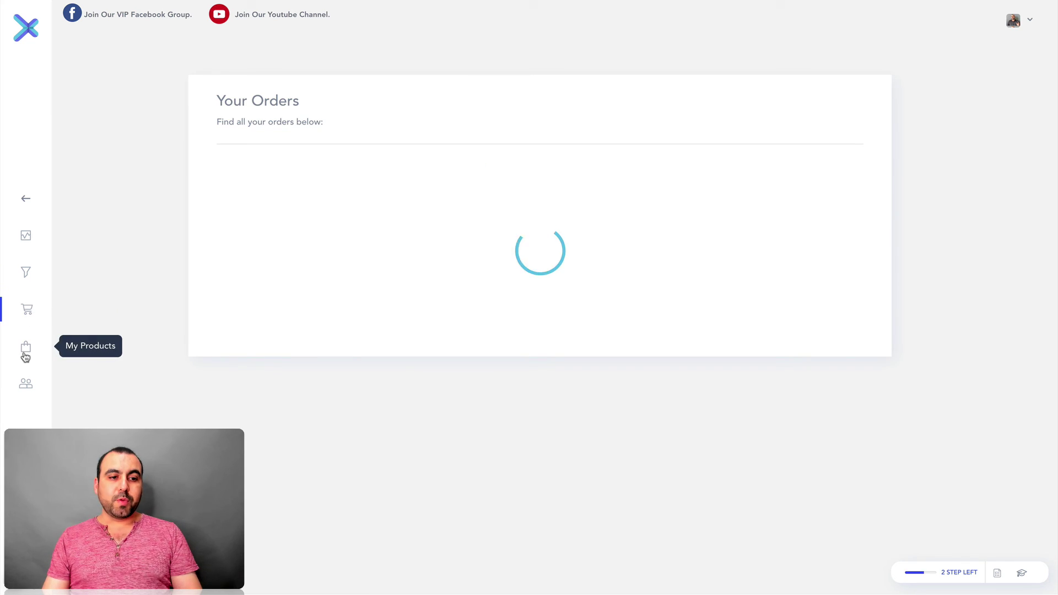
# From My Products, start a new product and browse the Create Products form's preset fields.
pyautogui.click(26, 350)
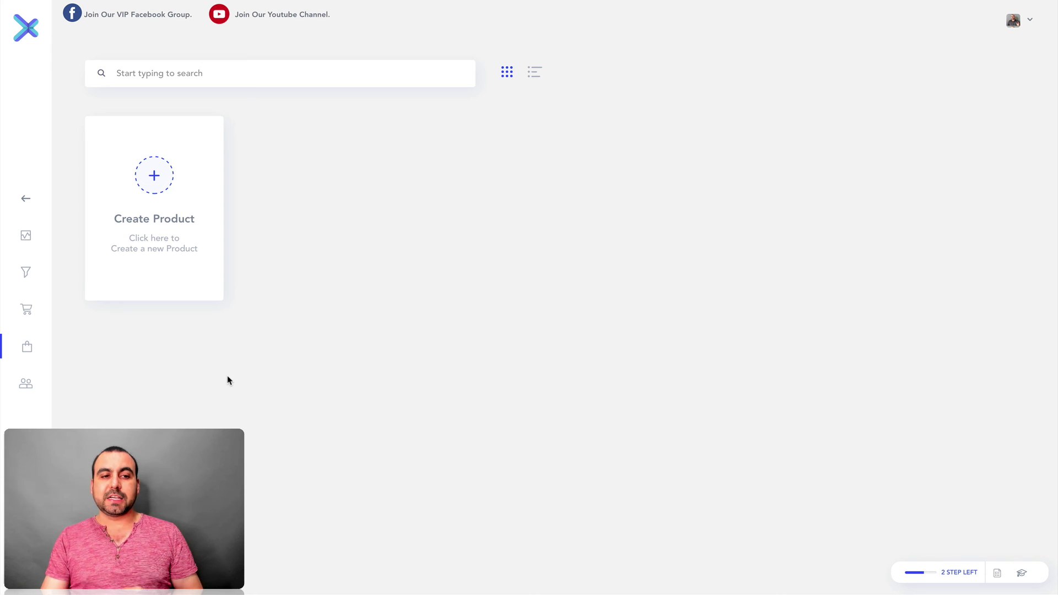
pyautogui.click(168, 181)
pyautogui.scroll(-2, 514, 290)
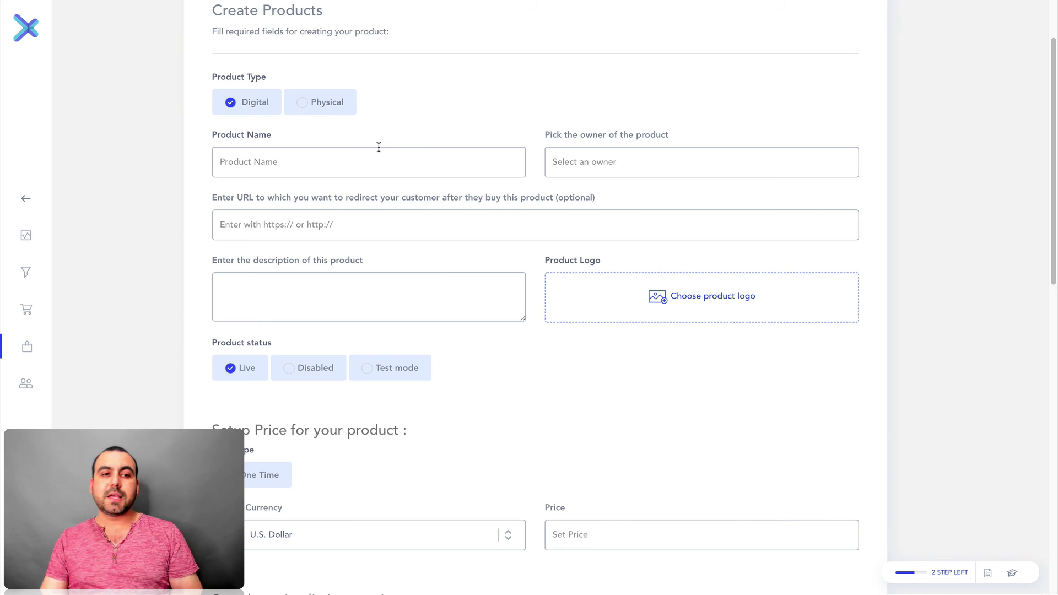
pyautogui.scroll(-7, 643, 206)
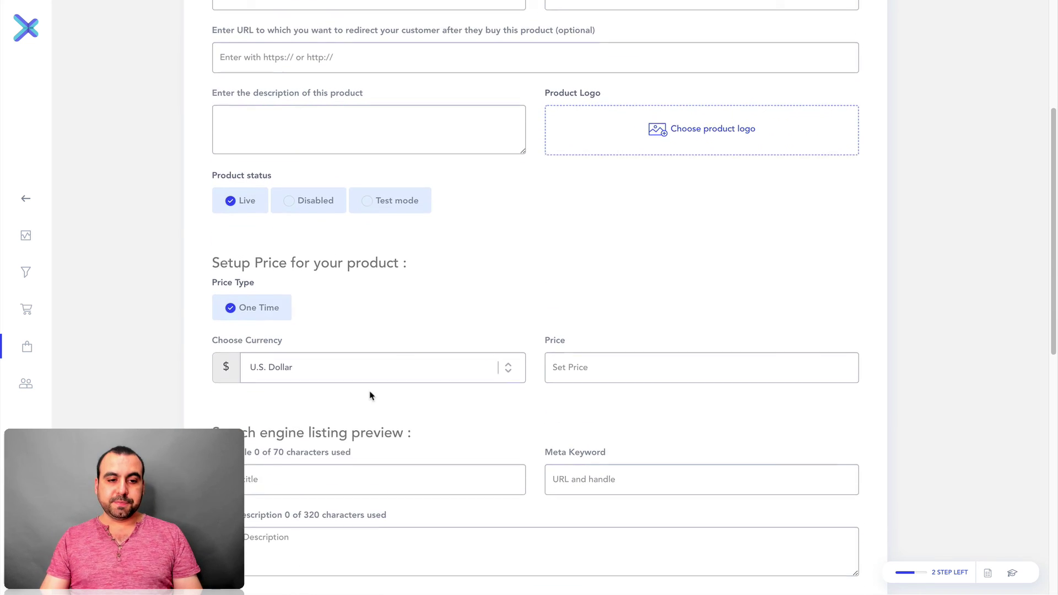
pyautogui.scroll(-7, 576, 241)
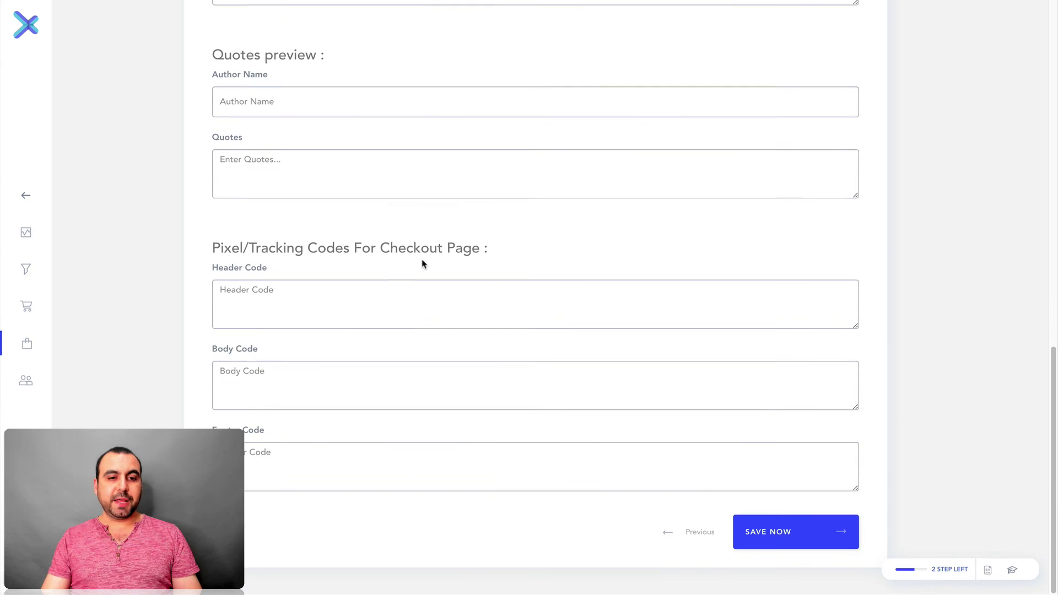
pyautogui.scroll(8, 474, 333)
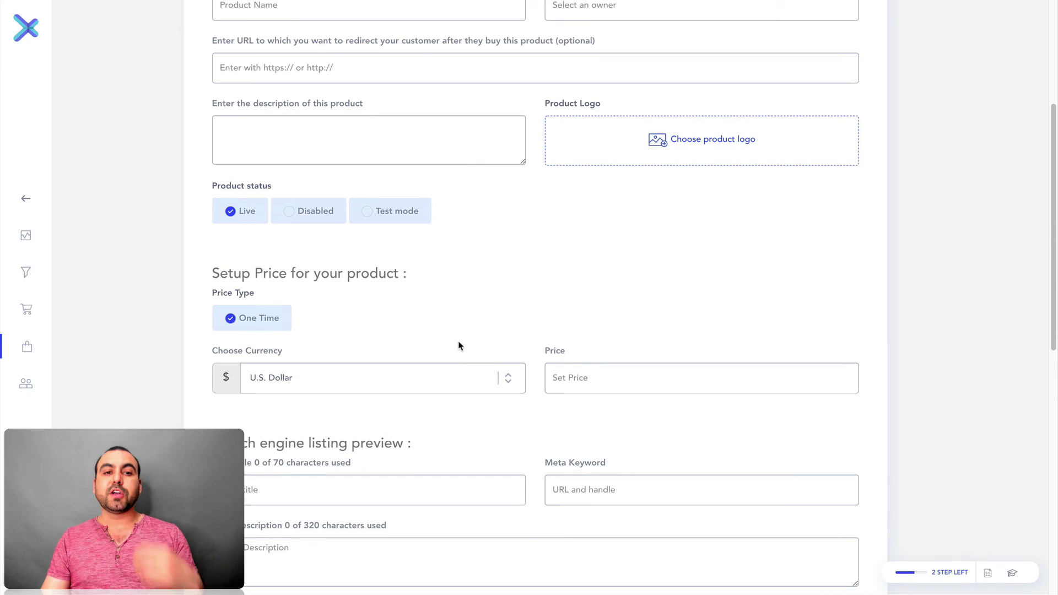
pyautogui.scroll(5, 456, 340)
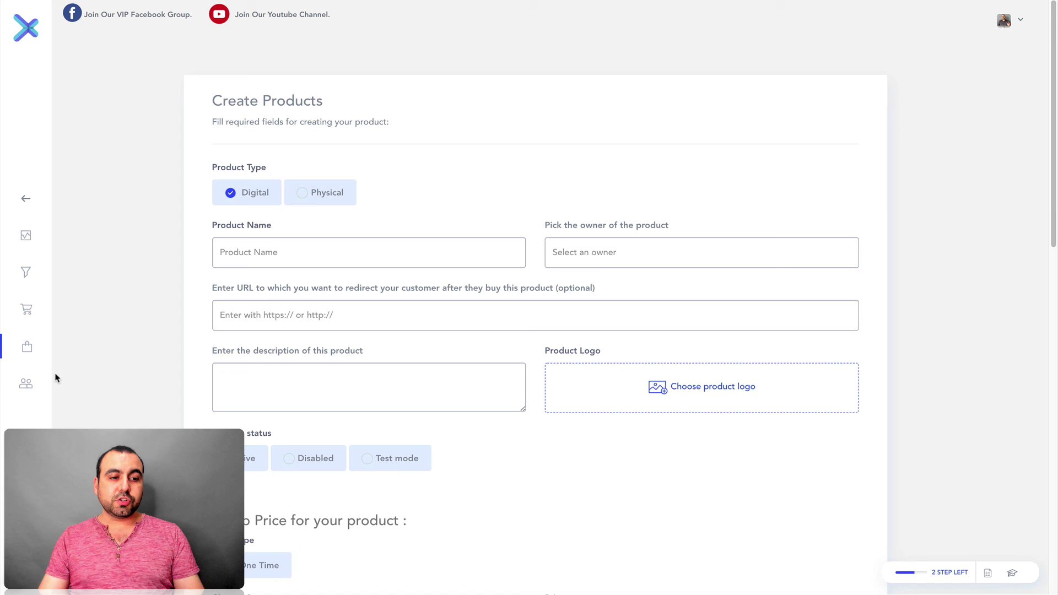
# View the empty Team Members list, cancel the Add Team form, visit My Dashboard, then return.
pyautogui.click(27, 384)
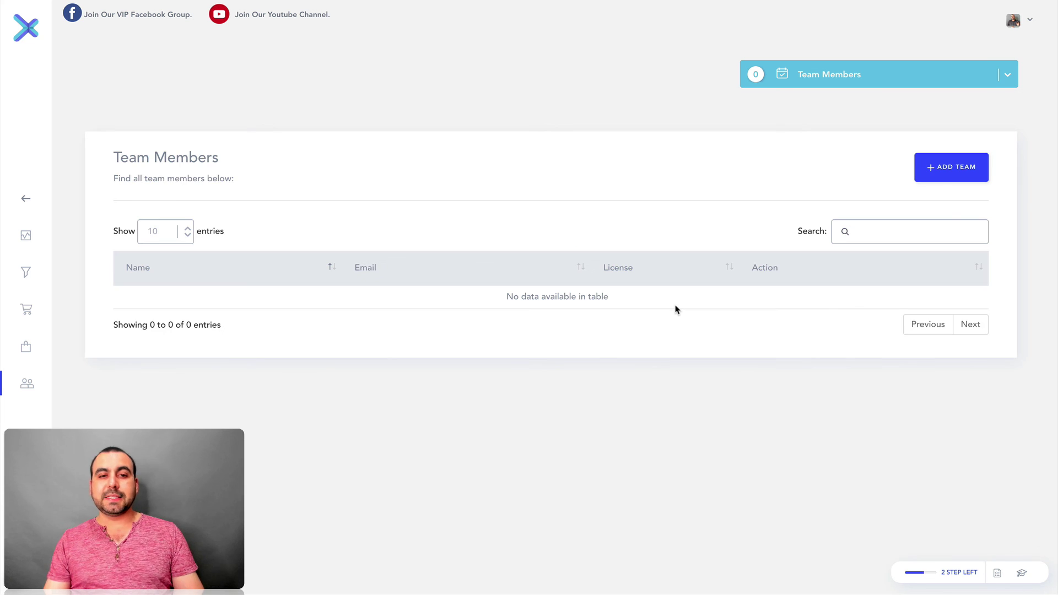
pyautogui.click(973, 170)
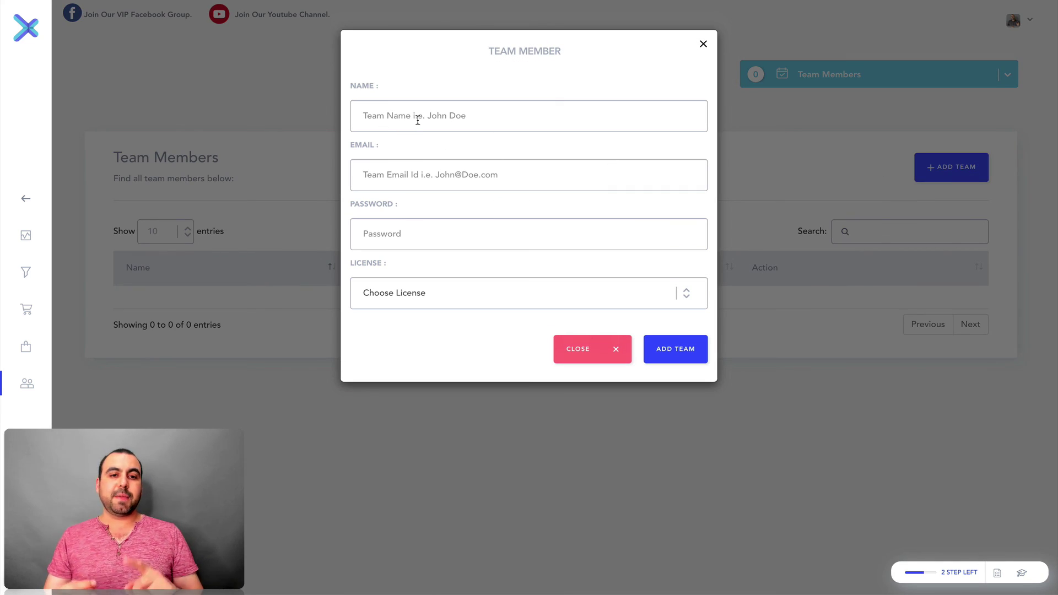
pyautogui.click(703, 44)
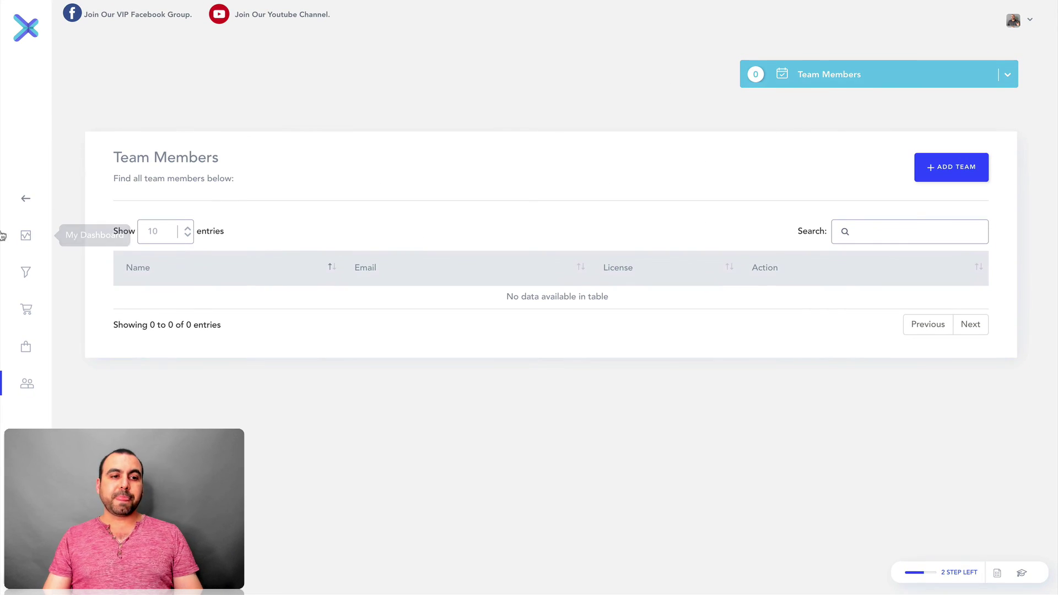
pyautogui.click(27, 203)
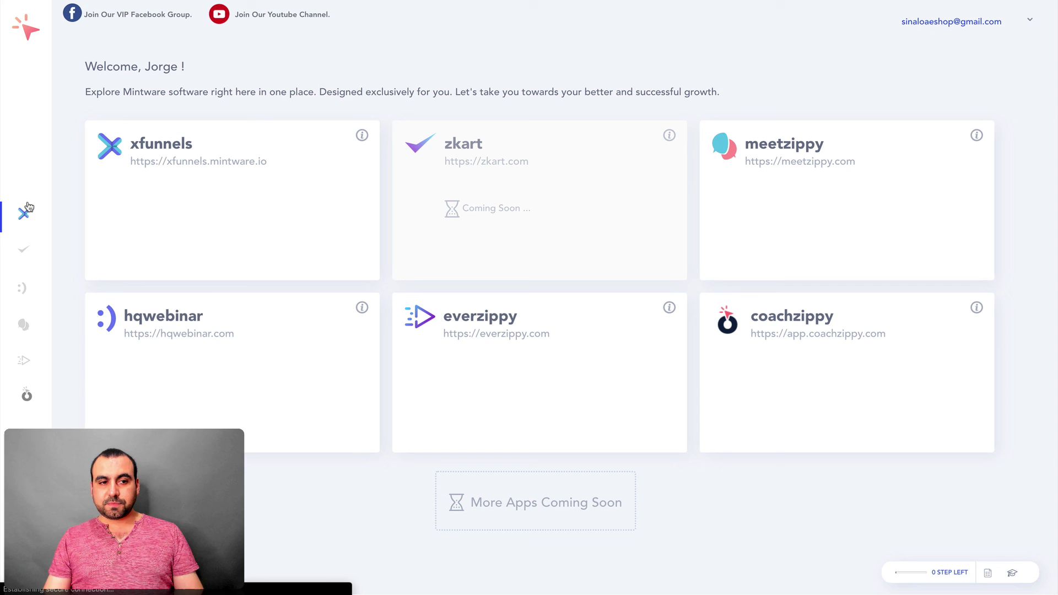
pyautogui.hotkey('alt', 'Left')
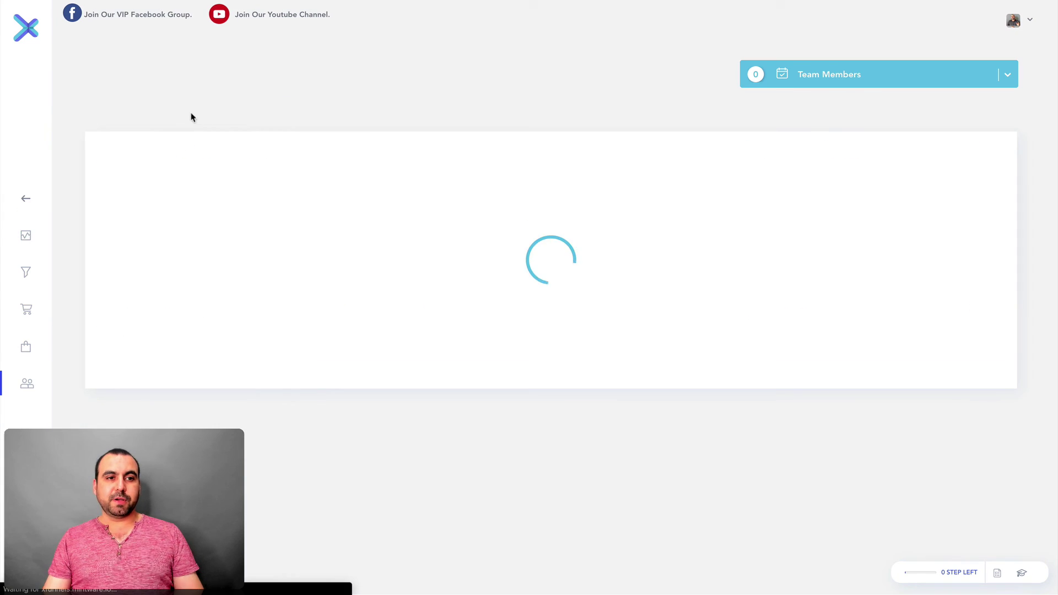